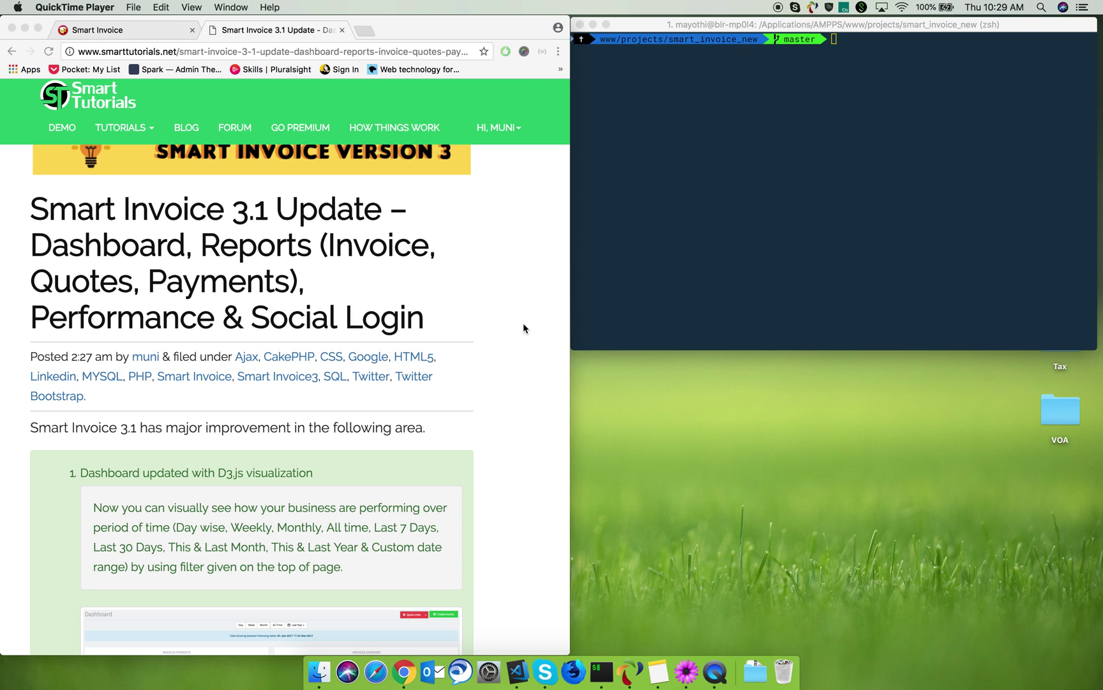
scroll(524, 324, "down", 3)
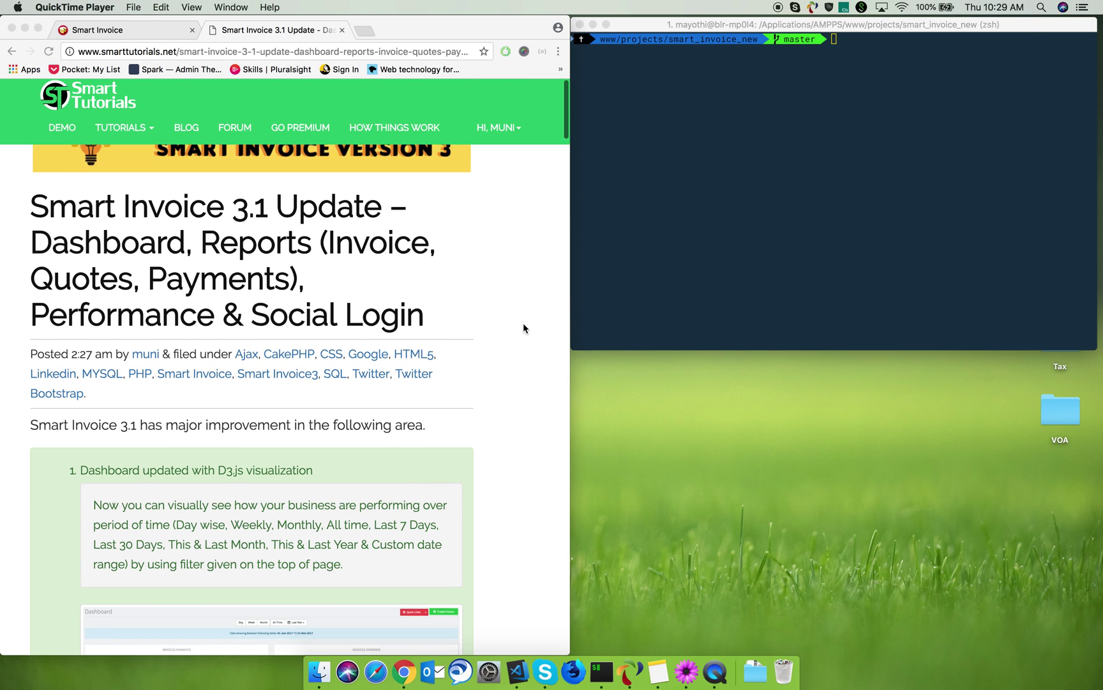
scroll(523, 324, "down", 1)
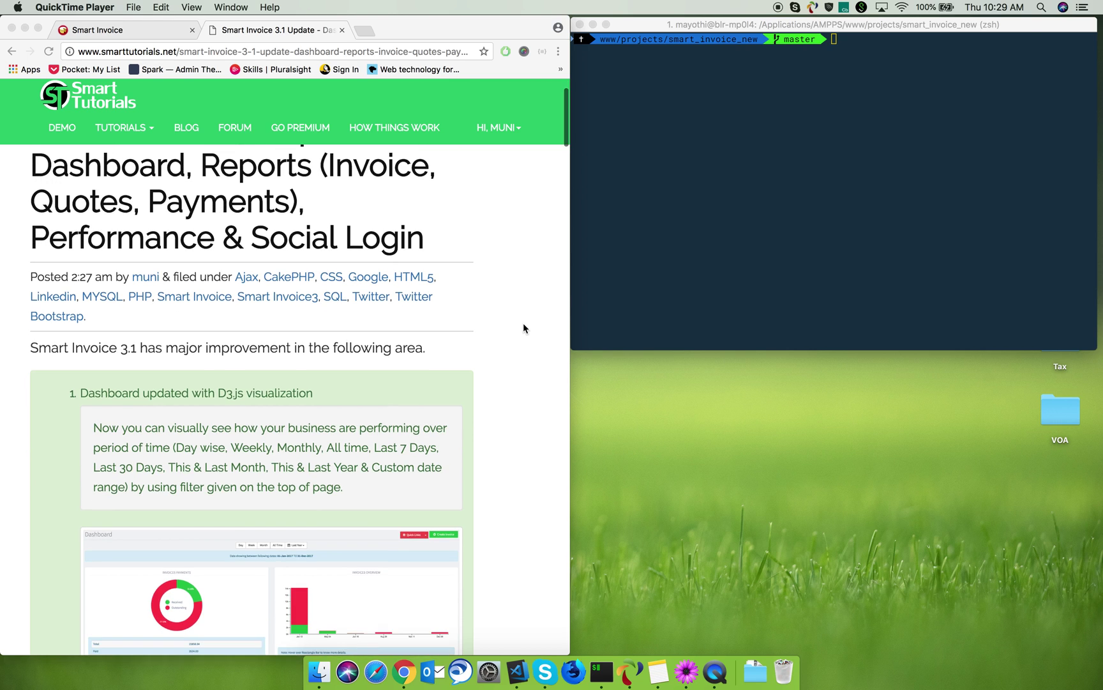
scroll(524, 324, "down", 1)
scroll(523, 324, "down", 3)
scroll(523, 327, "down", 5)
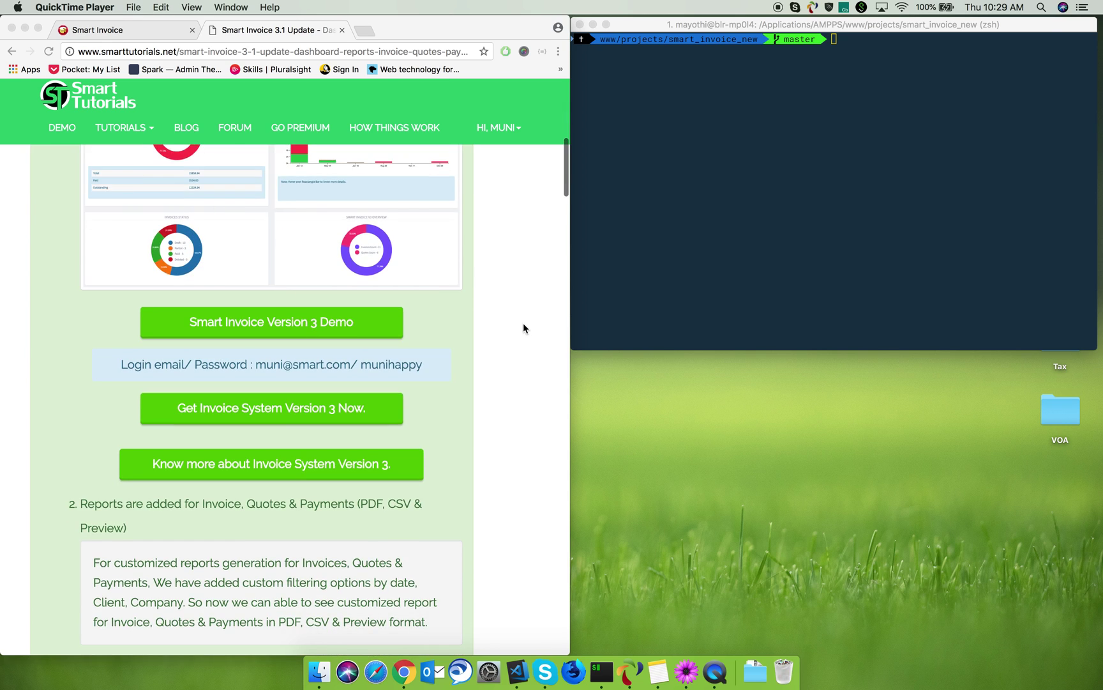
Highlight 'Quotes' and 'Payments' in the 3.1 update article, then switch to the demo login tab
double_click(269, 503)
double_click(304, 503)
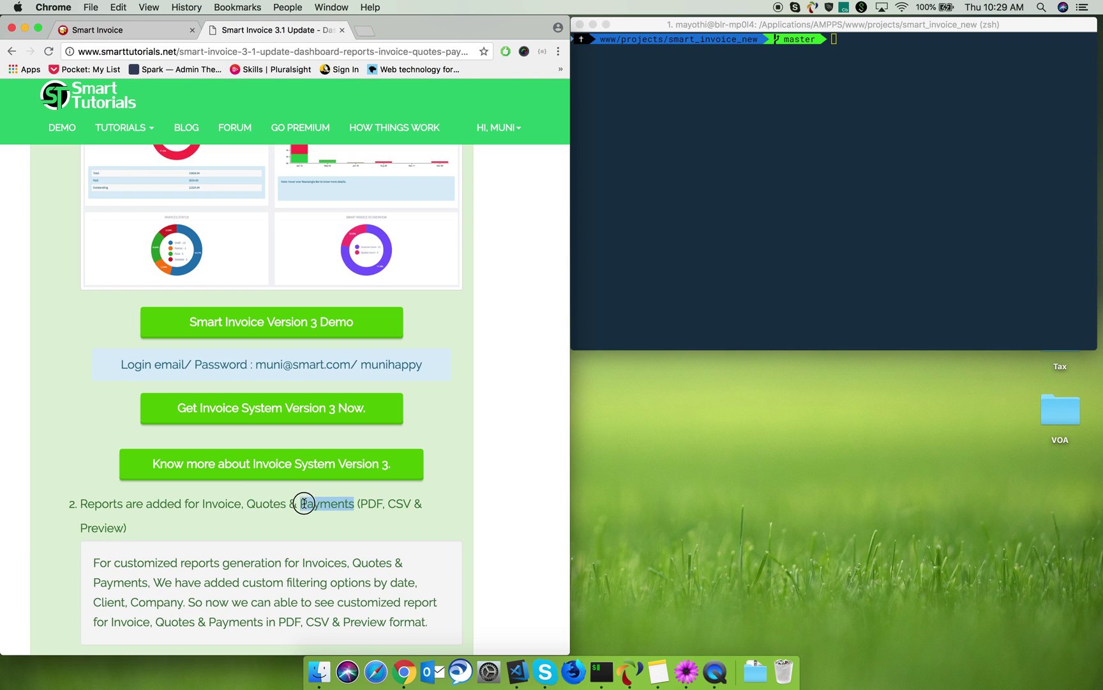
scroll(311, 484, "down", 4)
scroll(418, 484, "down", 1)
scroll(417, 484, "down", 6)
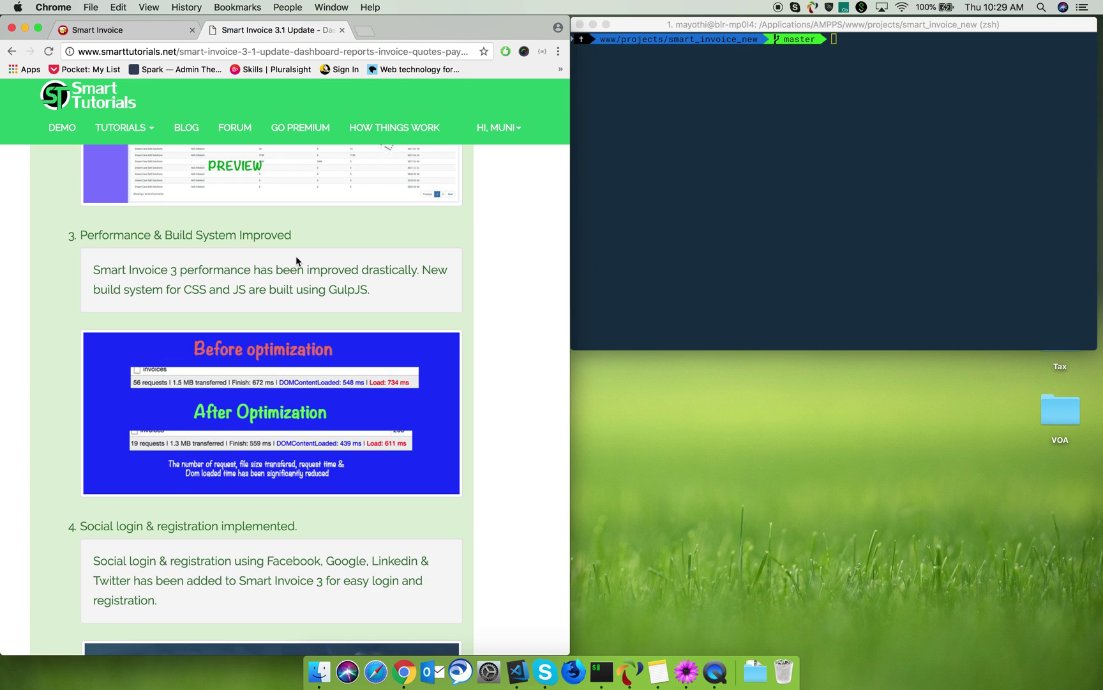
scroll(296, 256, "down", 4)
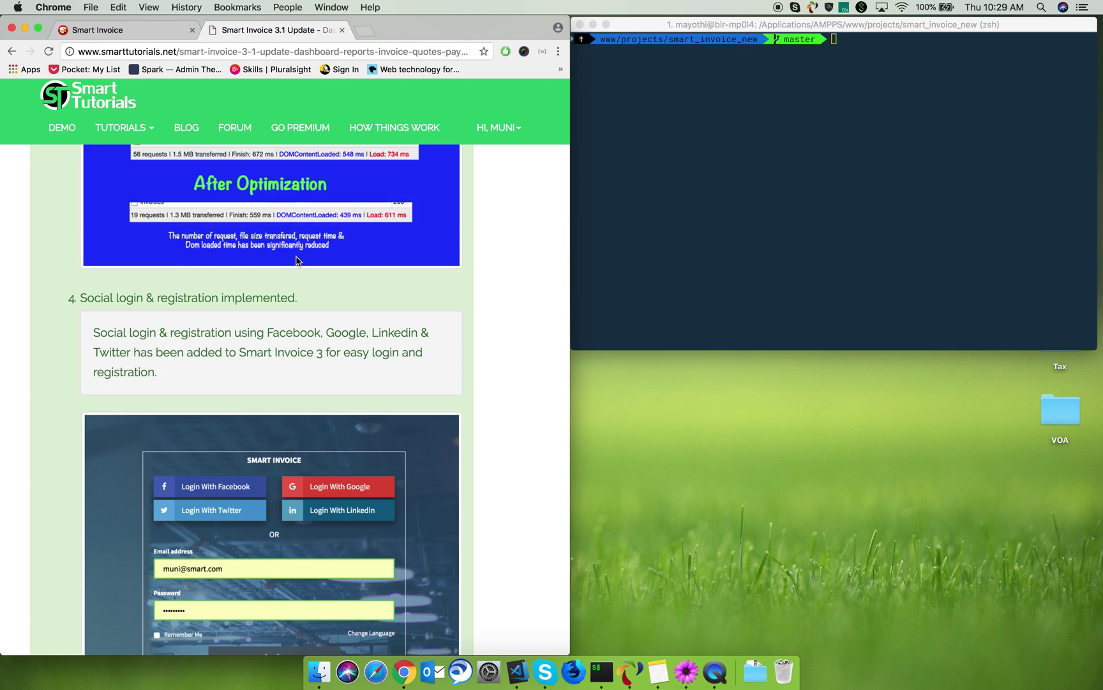
scroll(297, 258, "down", 1)
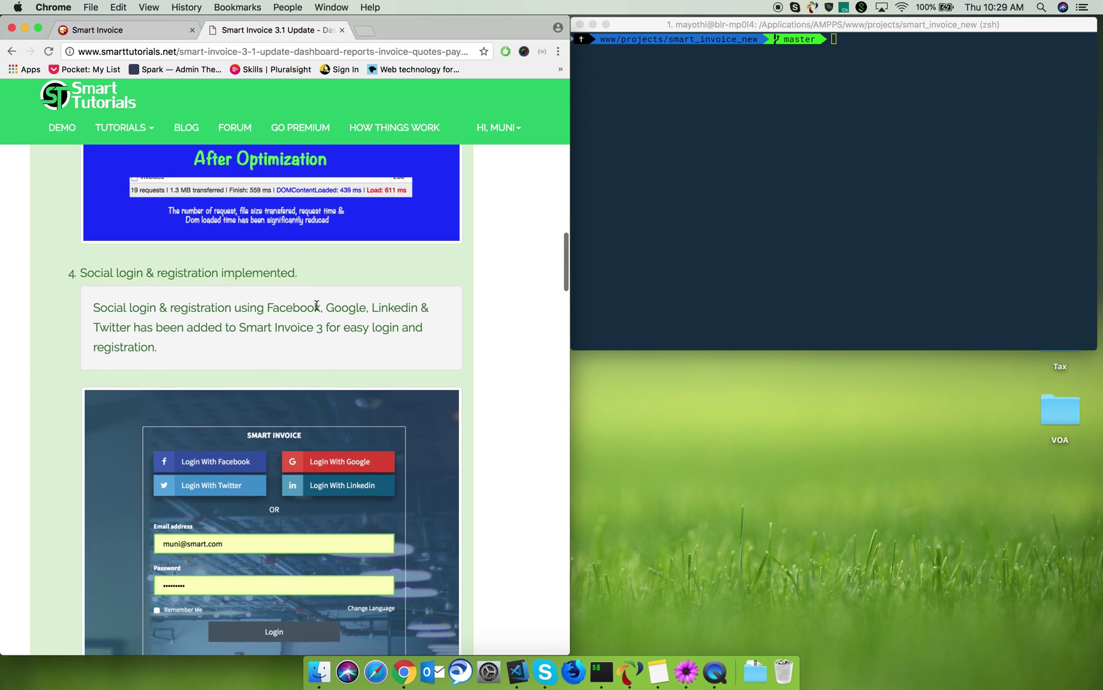
scroll(315, 308, "down", 2)
scroll(317, 310, "down", 2)
scroll(317, 309, "down", 2)
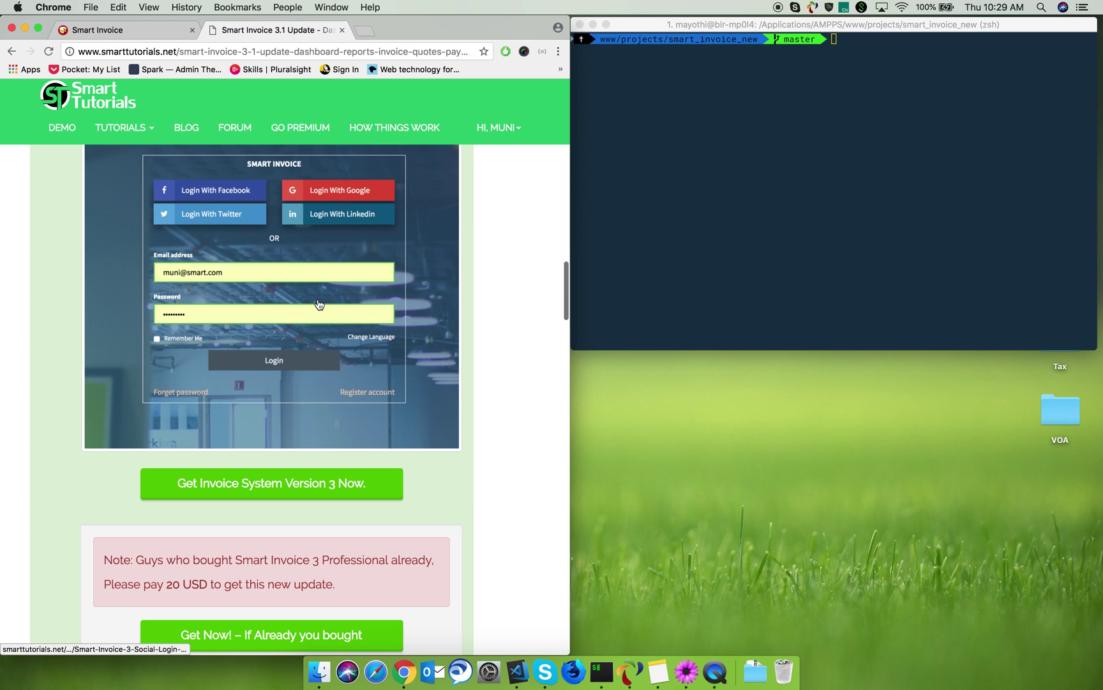
scroll(317, 306, "down", 4)
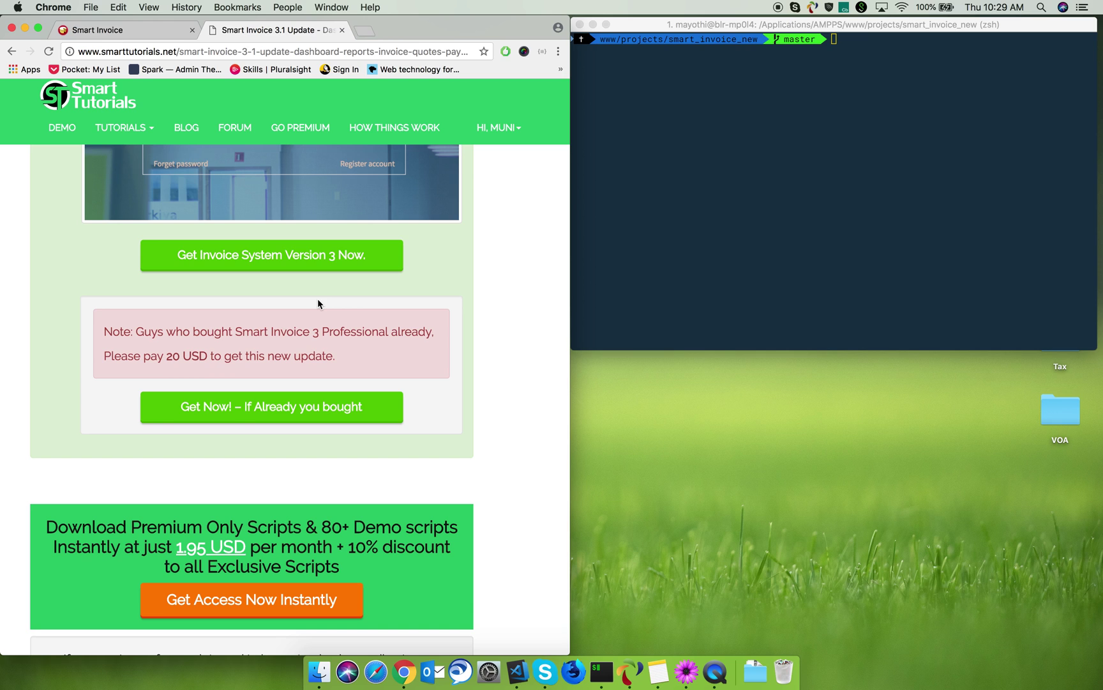
left_click(108, 33)
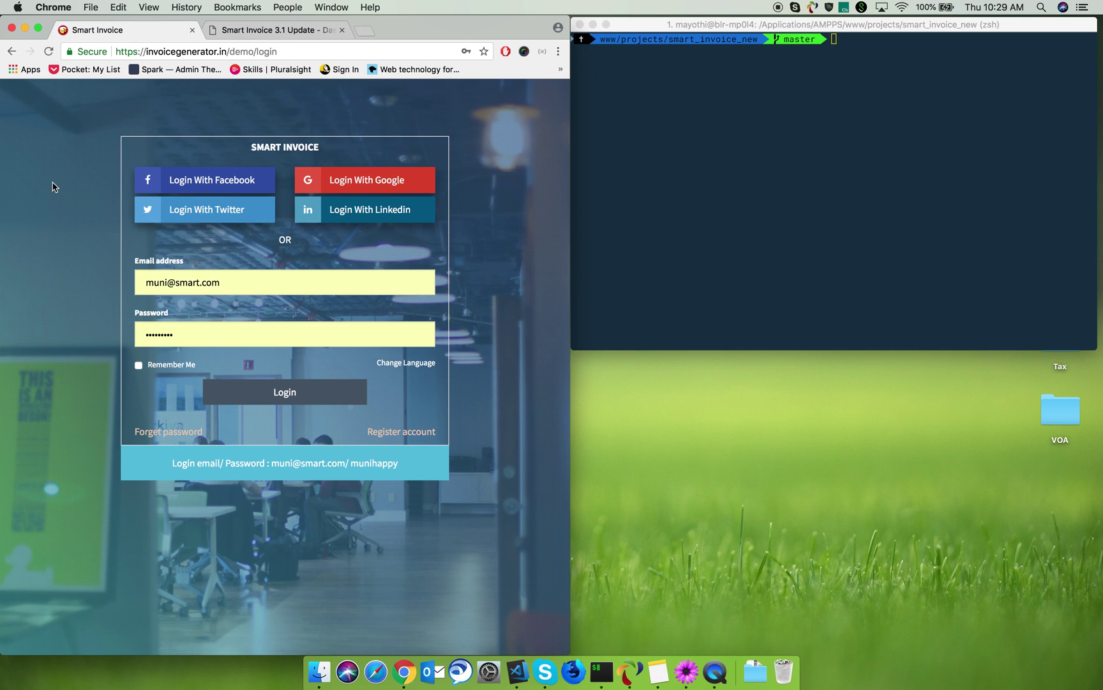
Log into the prefilled Smart Invoice demo account
left_click(366, 184)
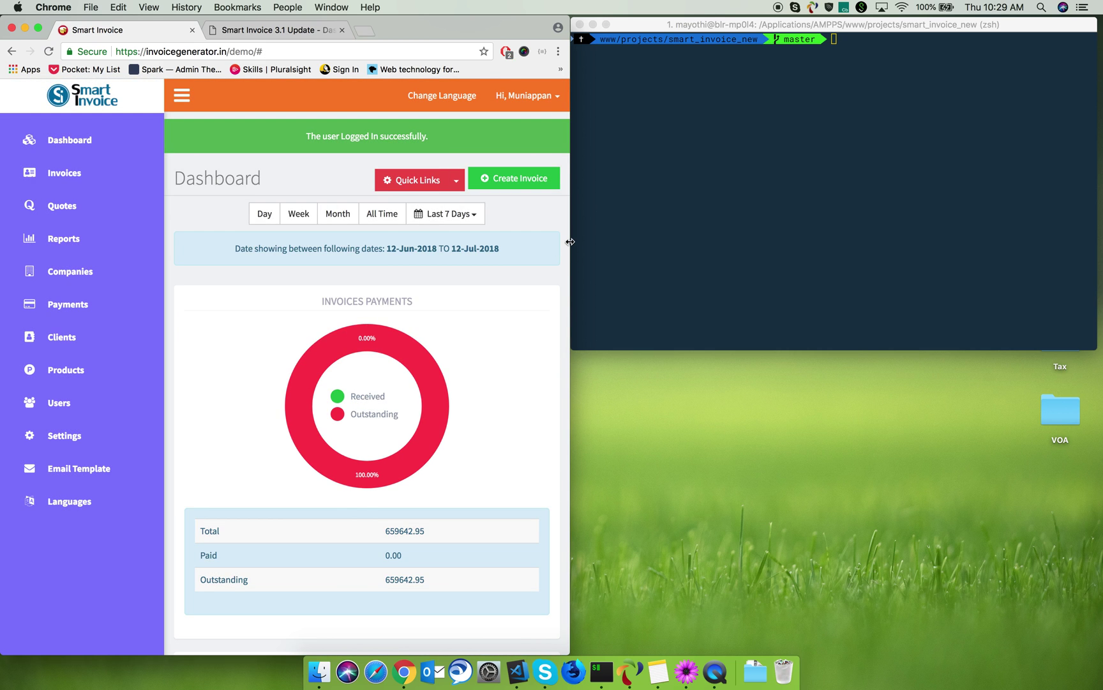
Widen the browser window so the Invoices Overview chart fits beside the payments donut
left_click_drag(570, 242, 1072, 297)
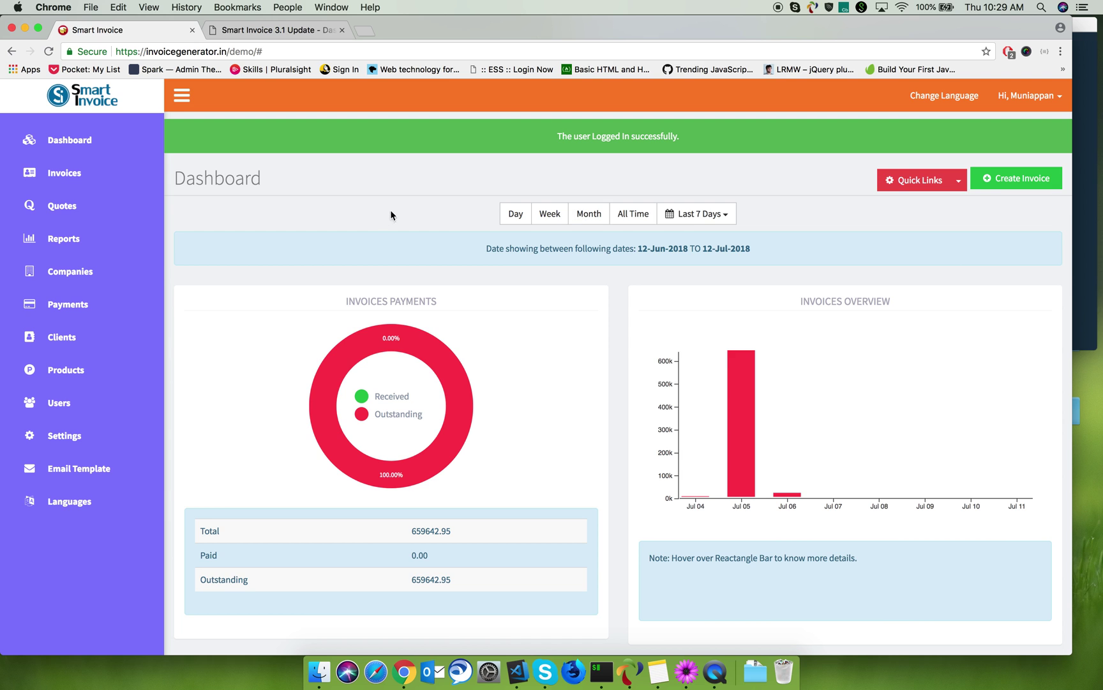
scroll(456, 227, "down", 2)
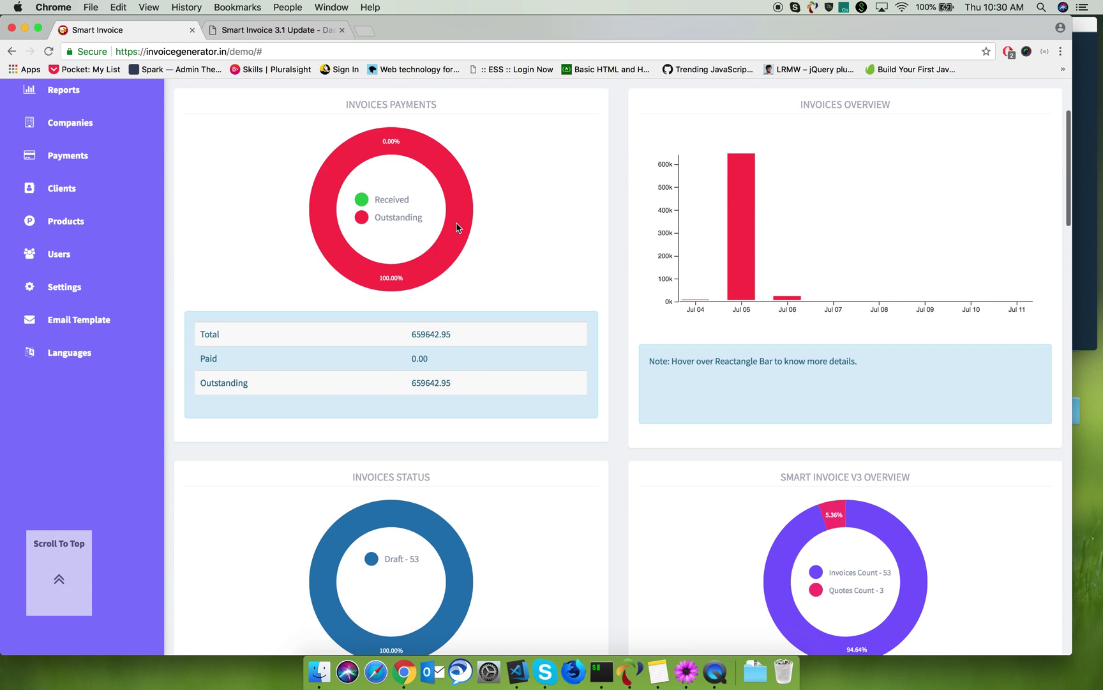
scroll(457, 227, "down", 5)
scroll(456, 226, "up", 3)
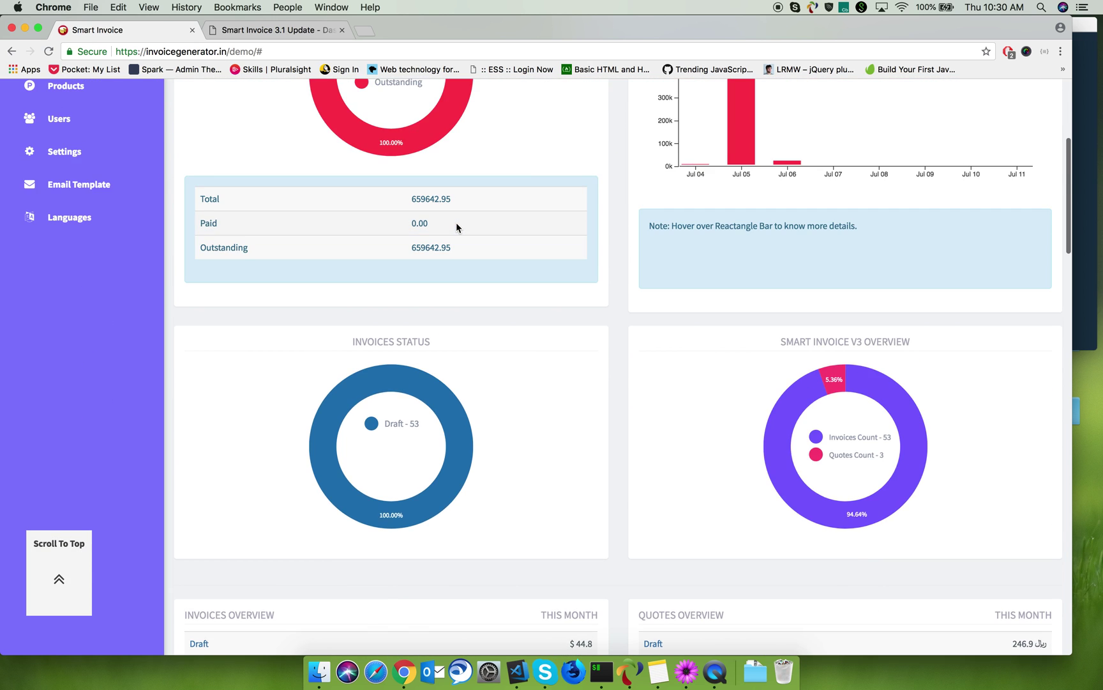
scroll(456, 227, "up", 4)
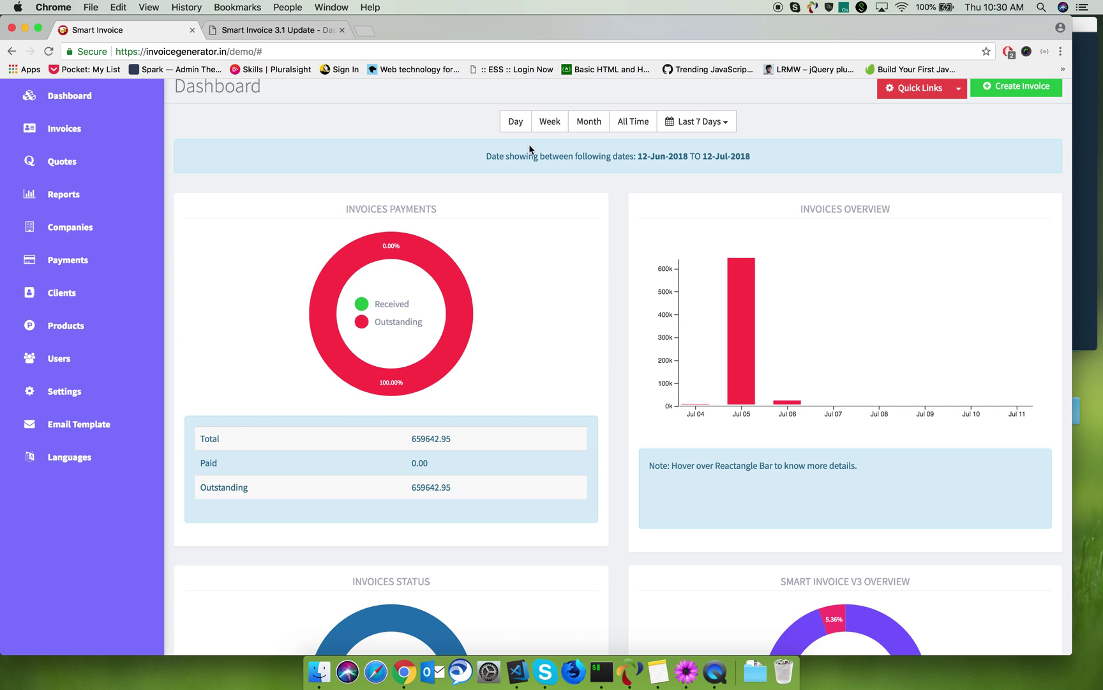
Cycle the dashboard figures through the Day, Week, Month and All Time views
left_click(521, 128)
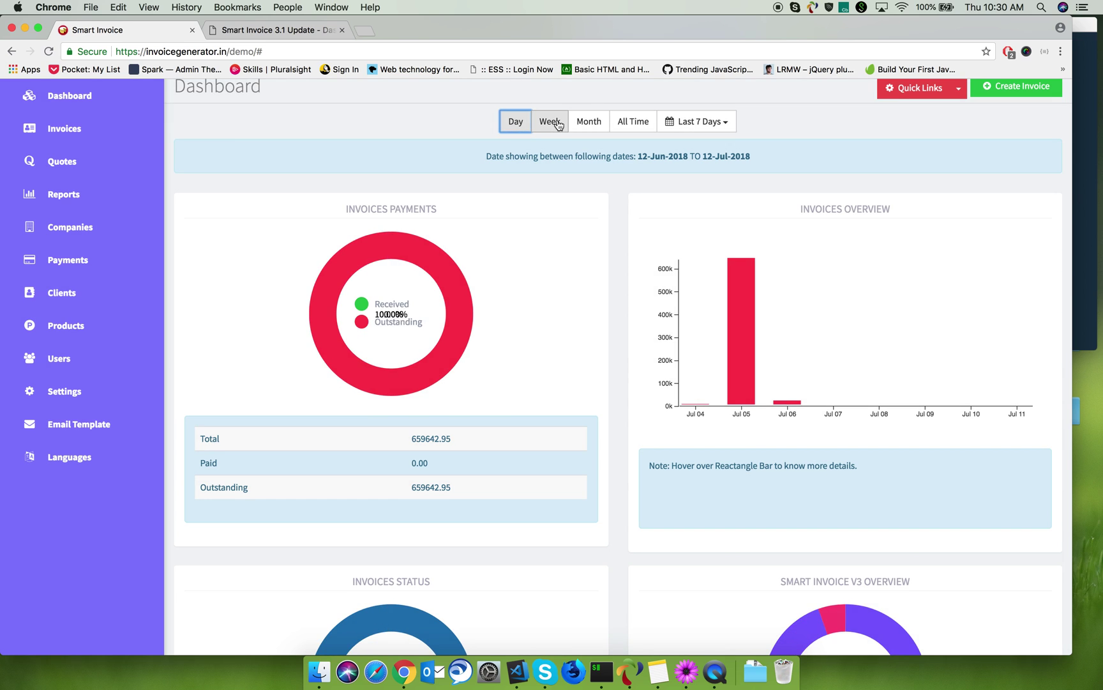
left_click(557, 123)
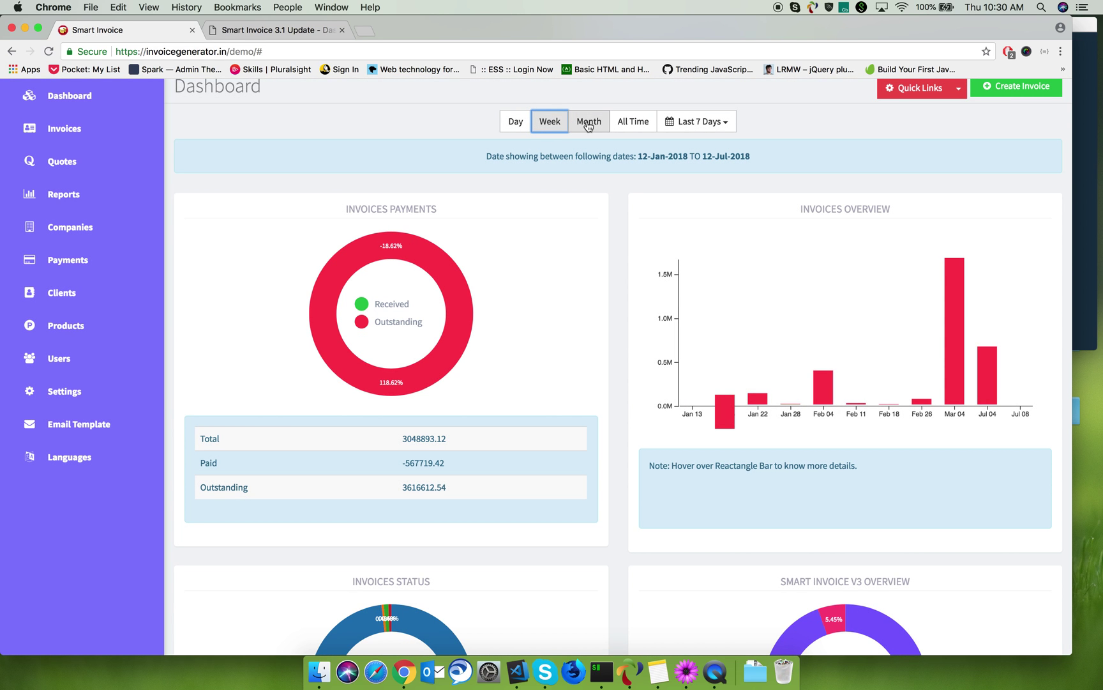
left_click(587, 122)
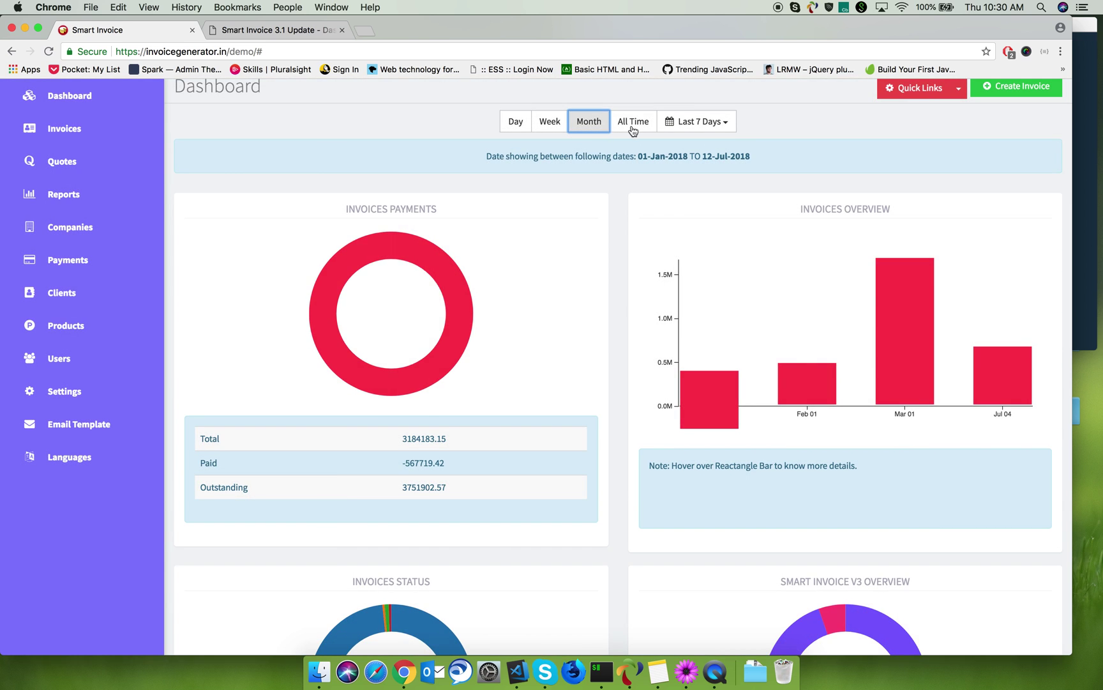
left_click(633, 125)
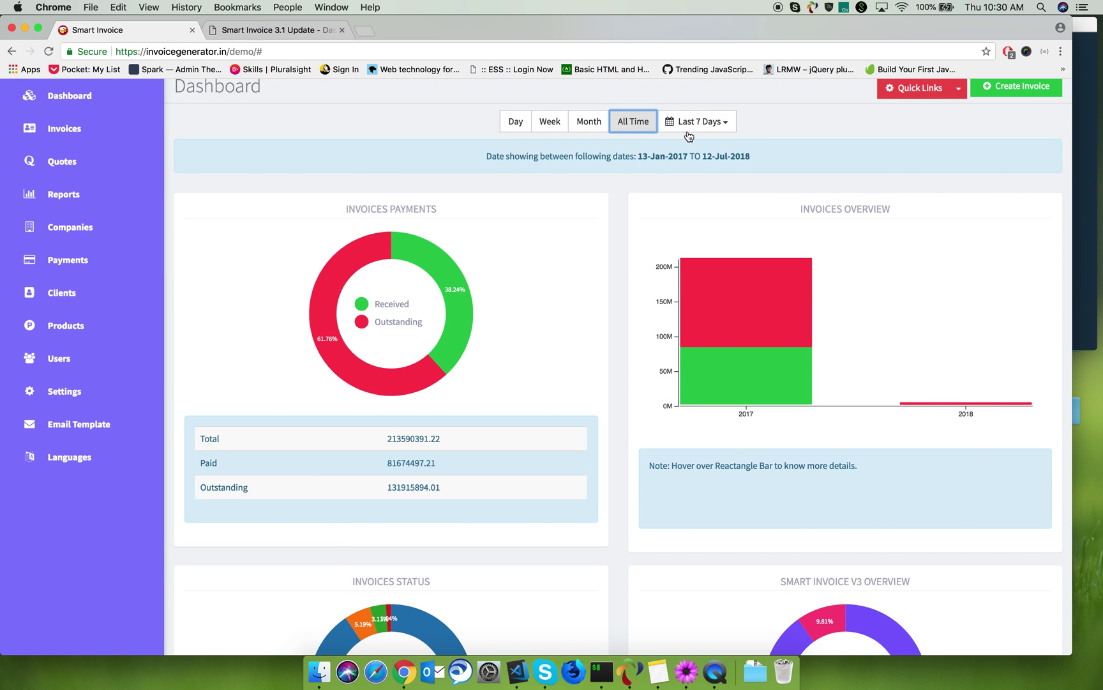
Limit the dashboard to This Year, then to Last Year (01-Jan-2017 to 31-Dec-2017)
left_click(701, 128)
left_click(691, 214)
left_click(701, 168)
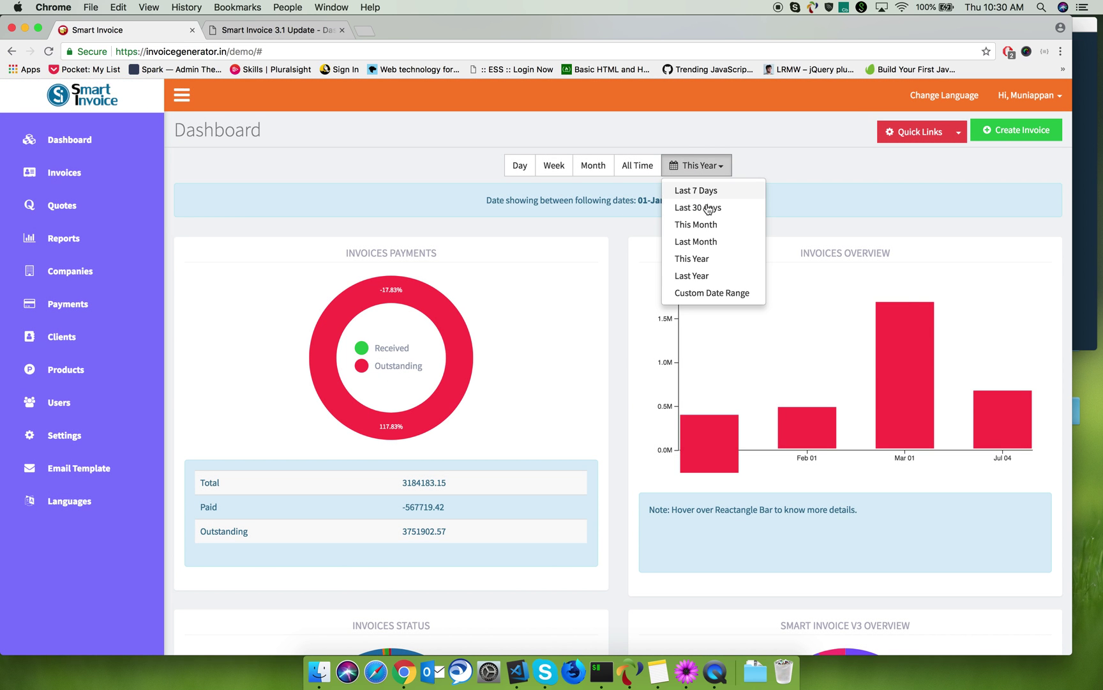
left_click(701, 255)
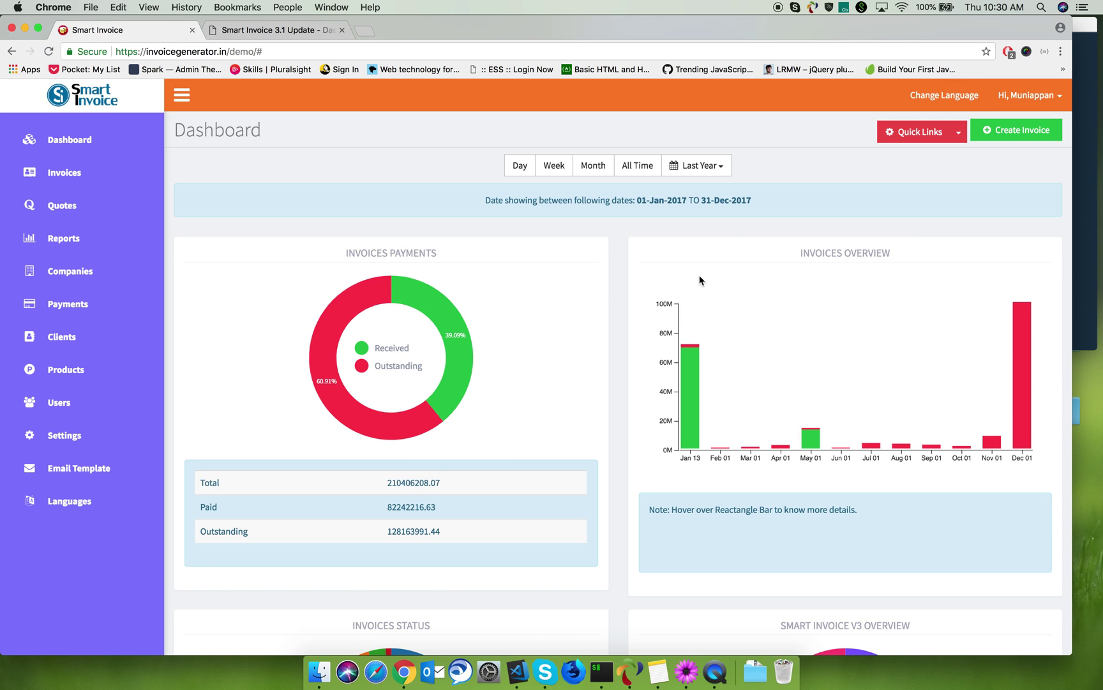
scroll(700, 280, "down", 1)
scroll(701, 279, "down", 4)
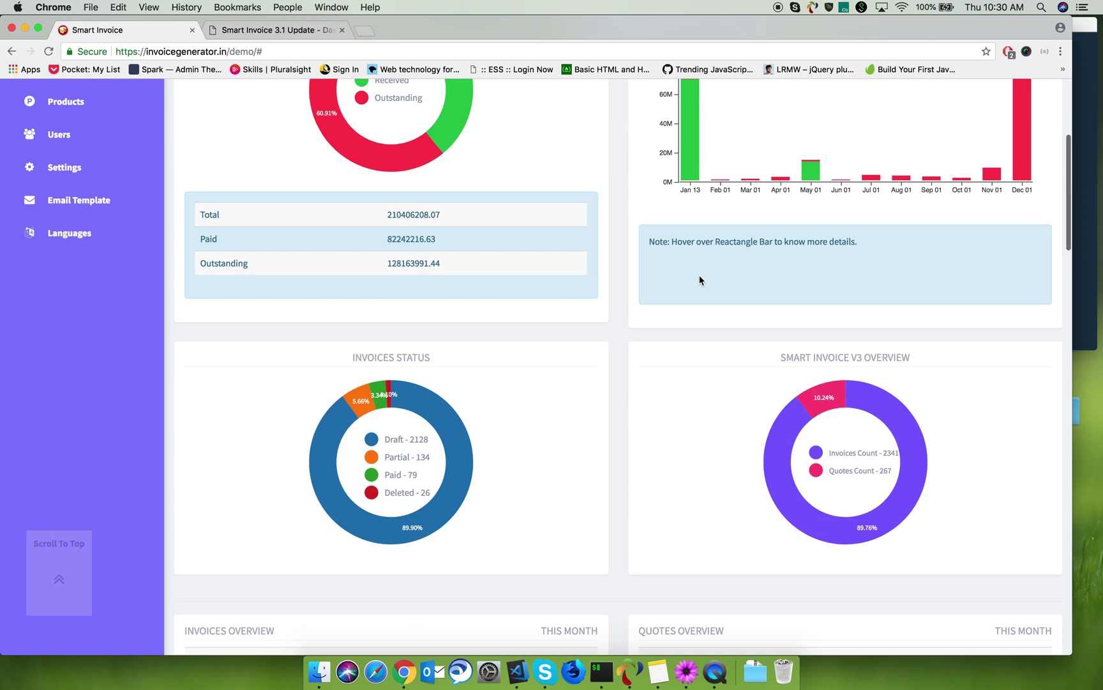
scroll(701, 279, "up", 5)
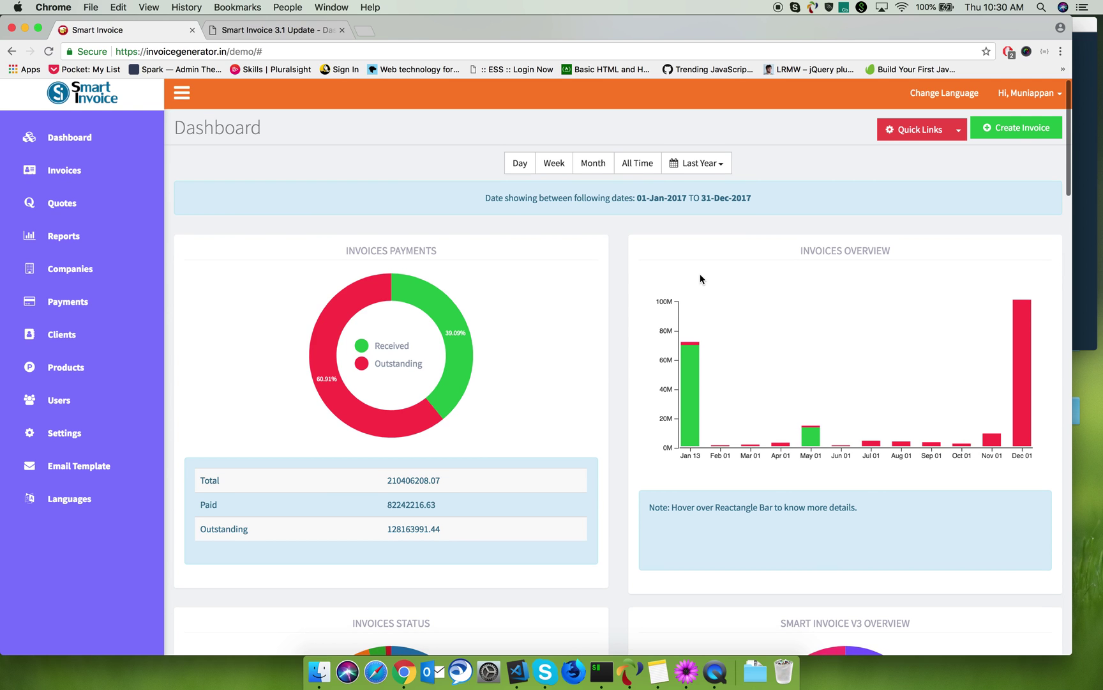
scroll(700, 279, "down", 1)
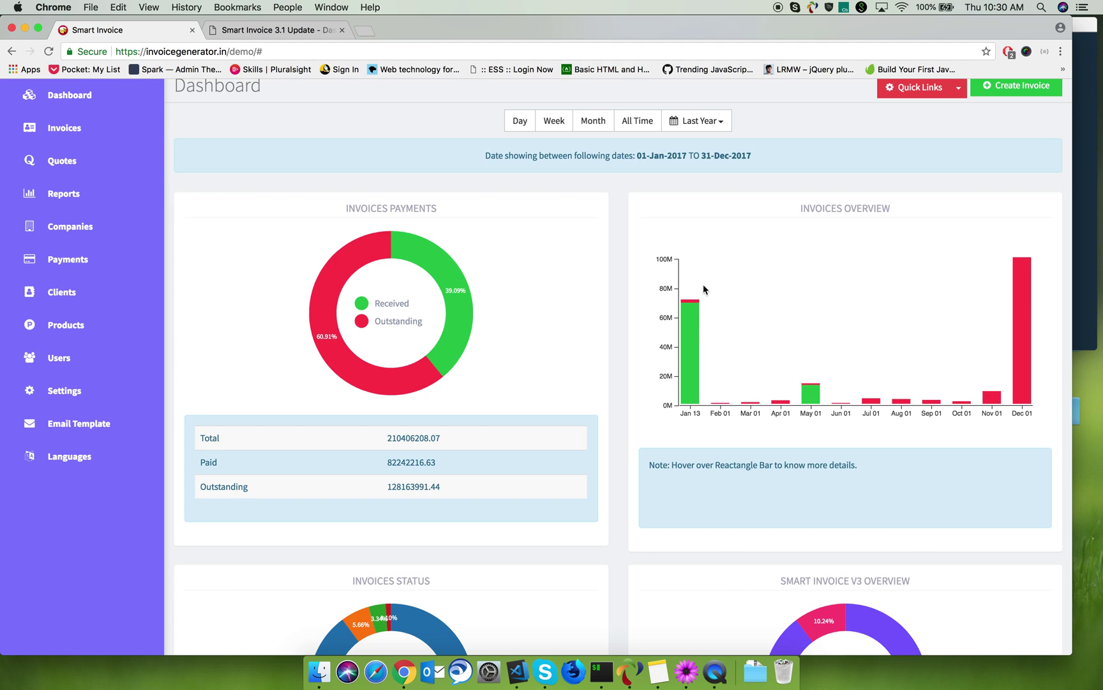
mouse_move(63, 193)
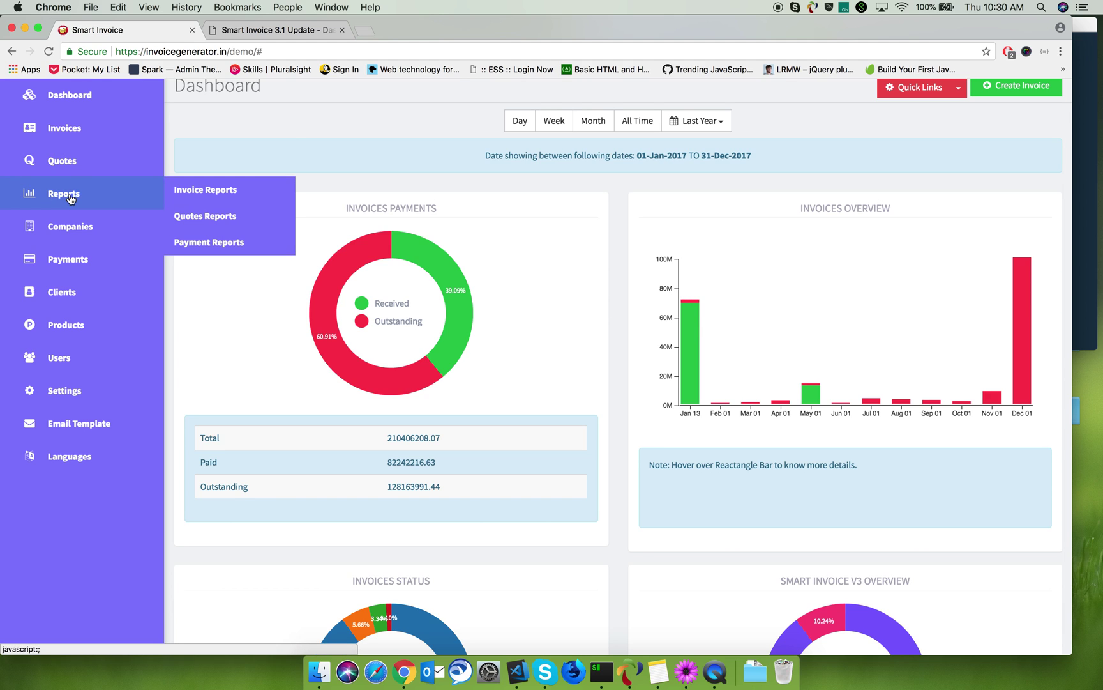
left_click(180, 193)
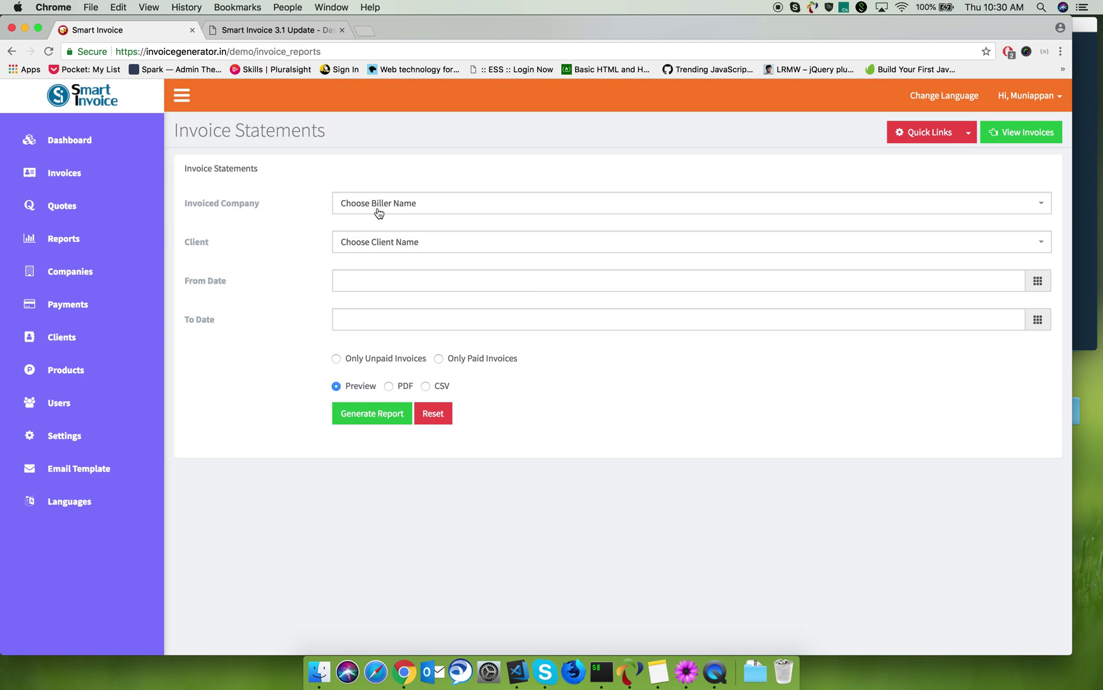
Generate an invoice statement preview with the default company selection
left_click(381, 209)
left_click(285, 344)
left_click(371, 414)
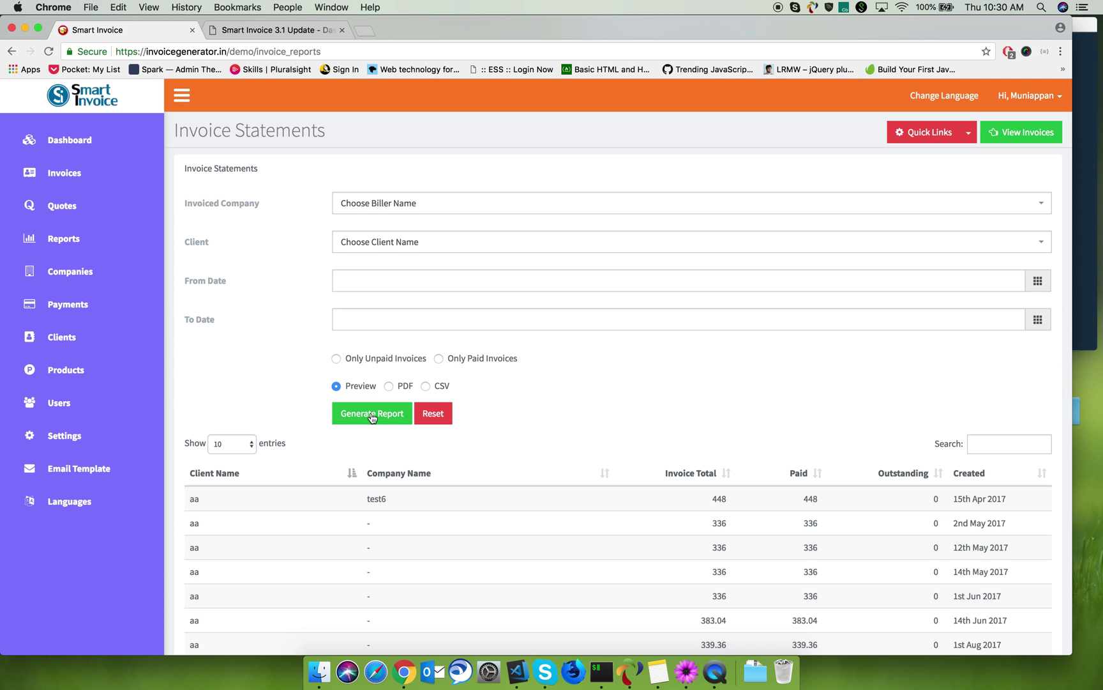
scroll(372, 417, "down", 3)
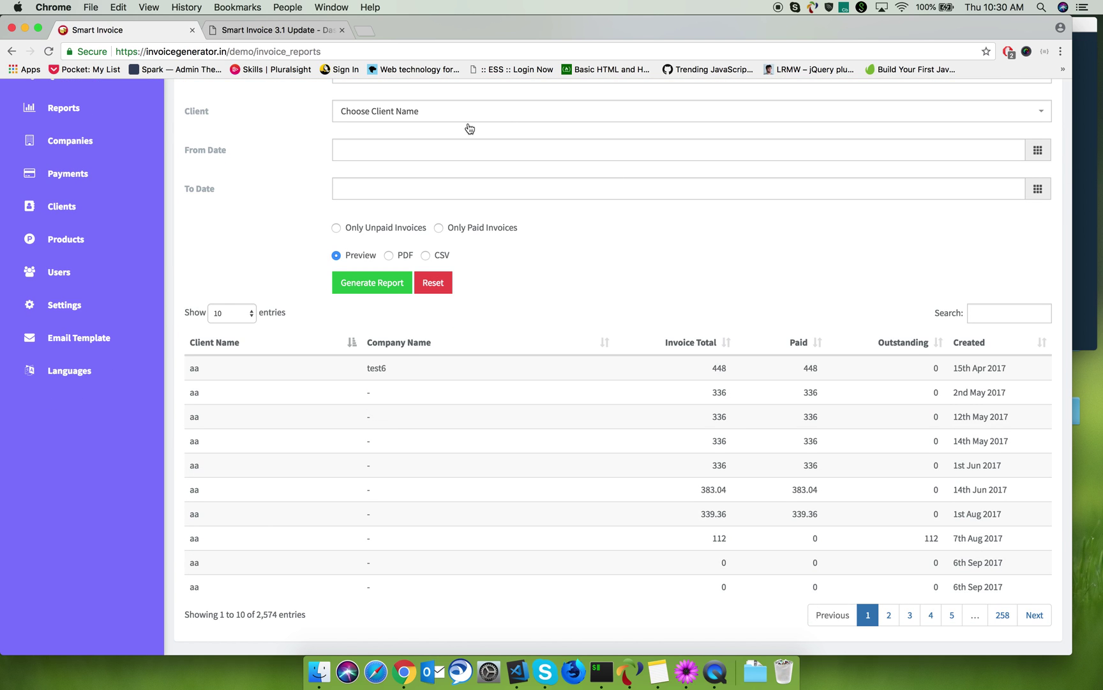
scroll(447, 190, "up", 2)
Preview the invoice statement for Microsoft, then generate it as a PDF
left_click(369, 175)
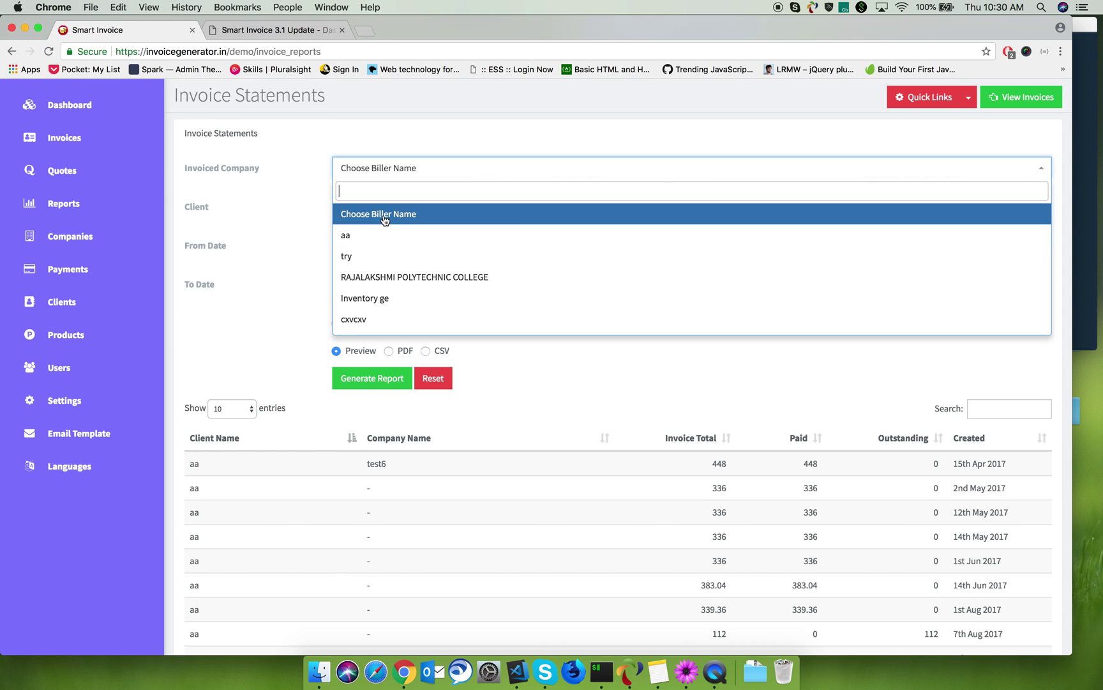
scroll(405, 279, "down", 5)
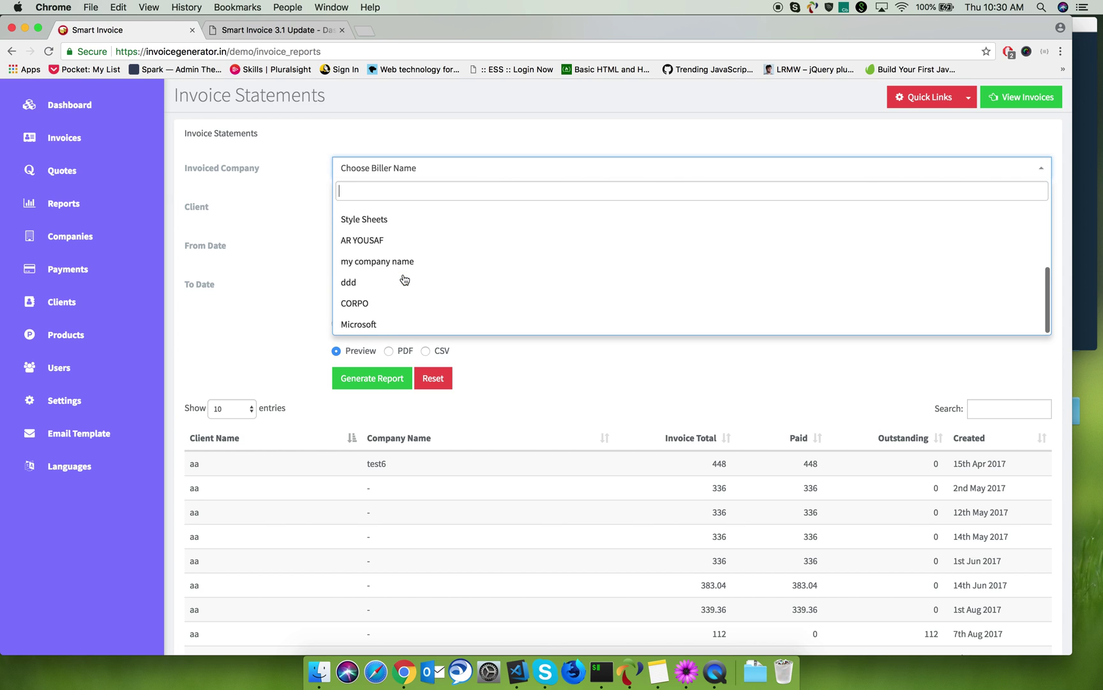
left_click(392, 324)
left_click(378, 379)
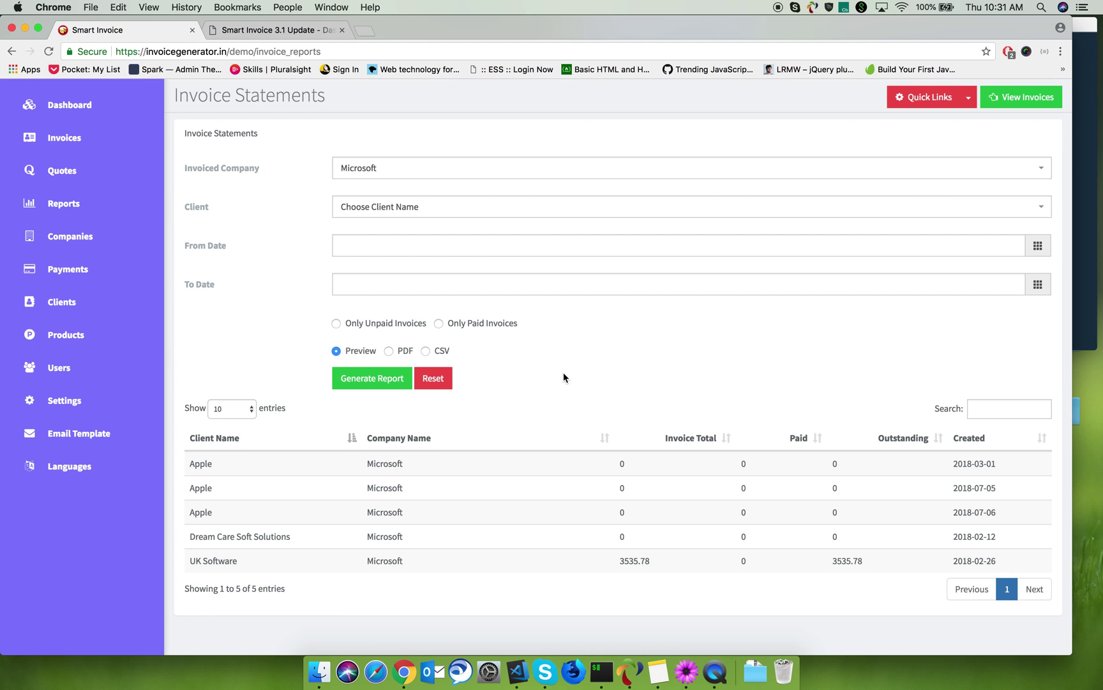
left_click(388, 351)
left_click(390, 383)
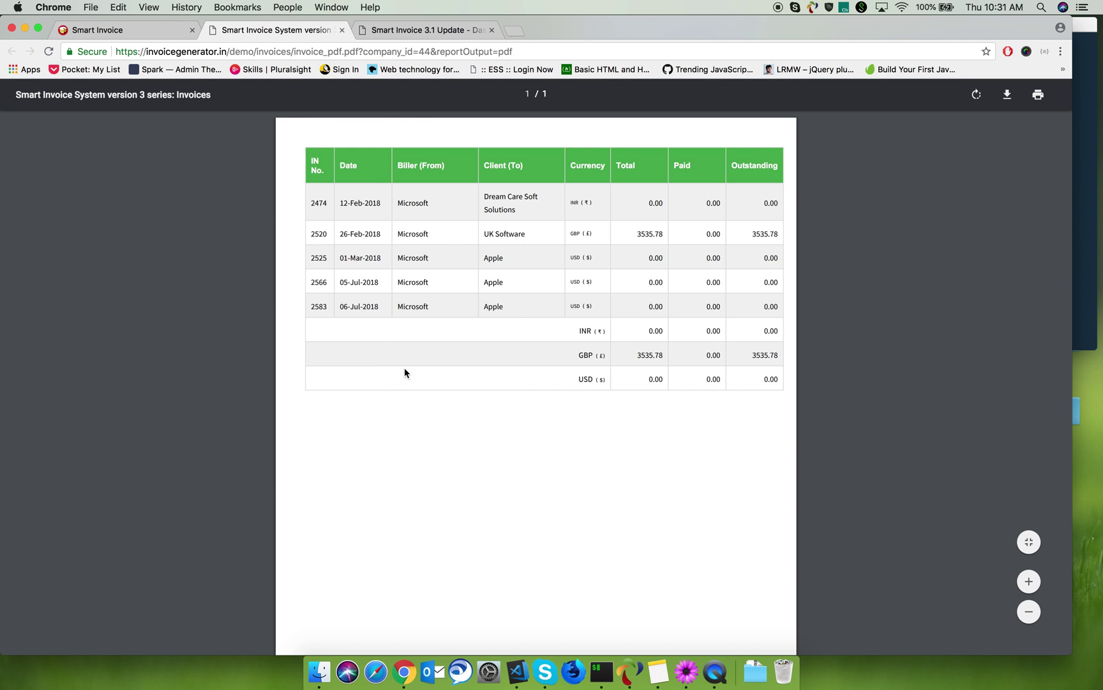
Close the Microsoft PDF report tab to return to the statements page
left_click(341, 30)
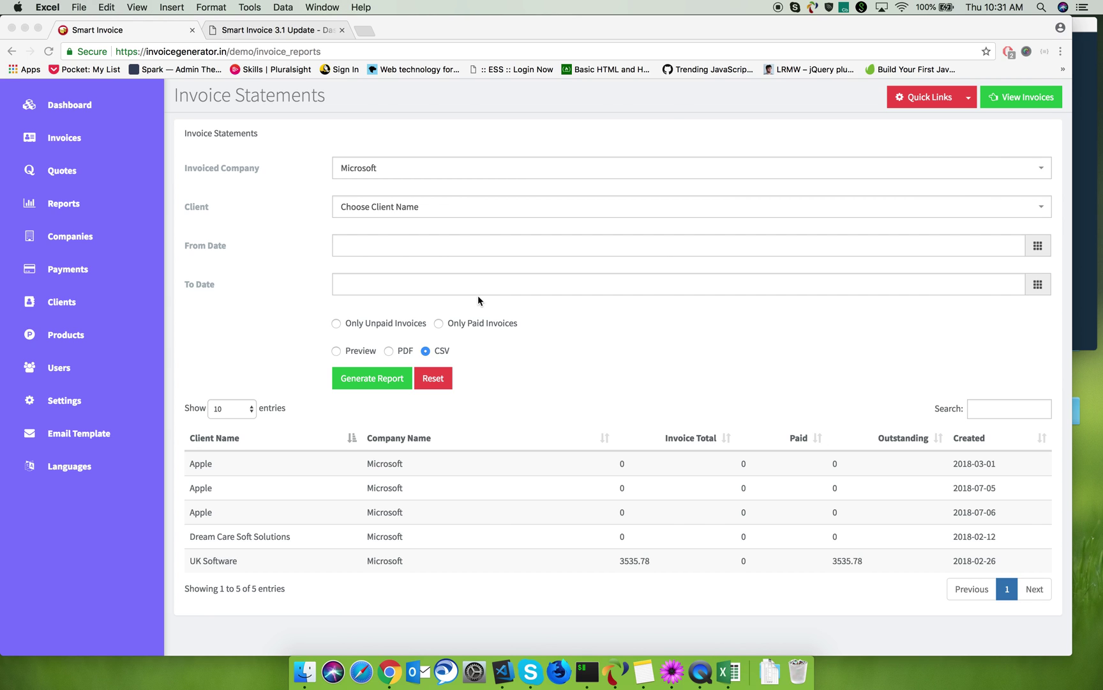
scroll(477, 295, "down", 5)
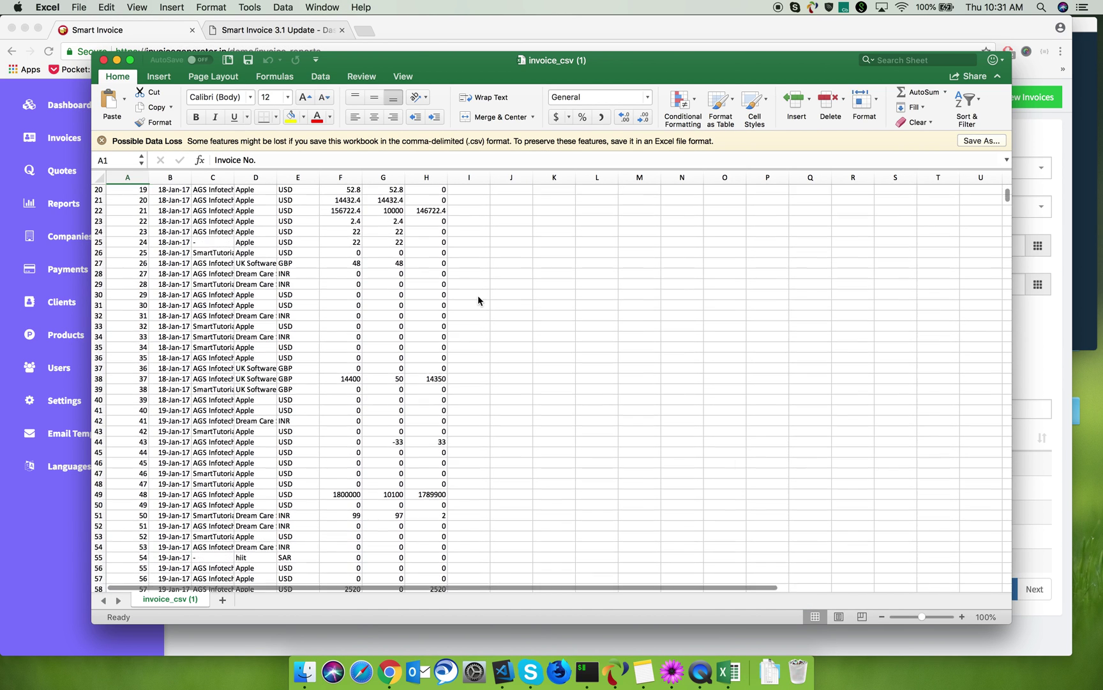
scroll(478, 295, "down", 5)
scroll(477, 295, "down", 5)
scroll(478, 295, "down", 5)
scroll(477, 295, "down", 3)
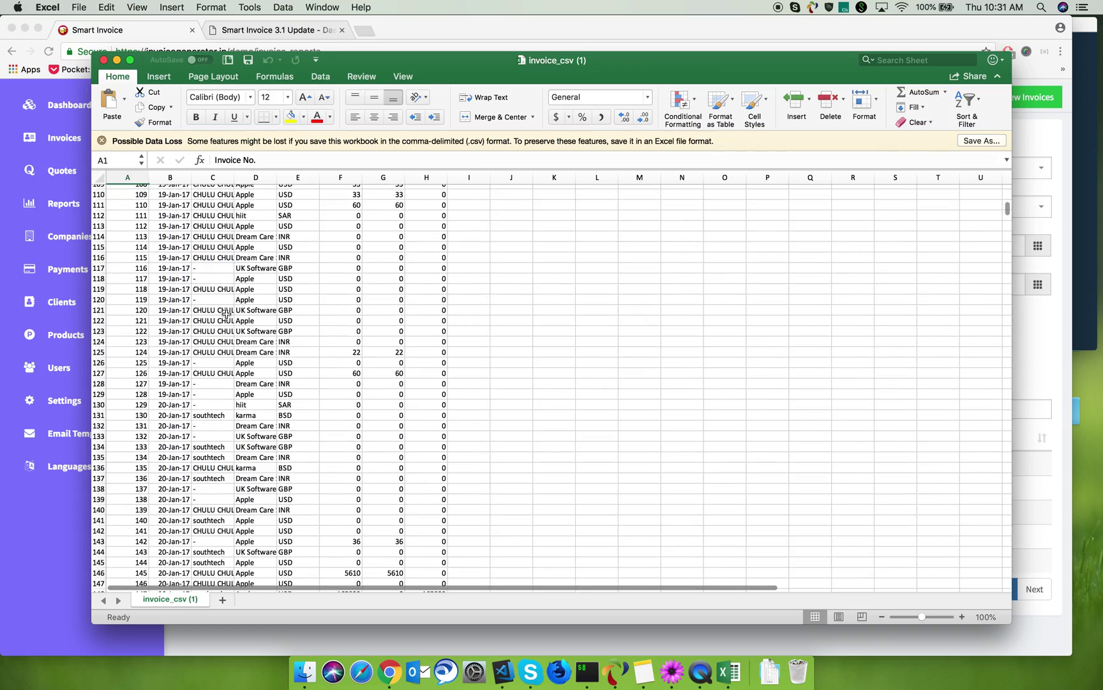
scroll(225, 315, "down", 5)
scroll(226, 314, "down", 5)
scroll(250, 336, "down", 5)
scroll(276, 356, "down", 5)
scroll(277, 356, "down", 5)
scroll(603, 355, "down", 5)
scroll(950, 352, "down", 5)
scroll(951, 353, "down", 5)
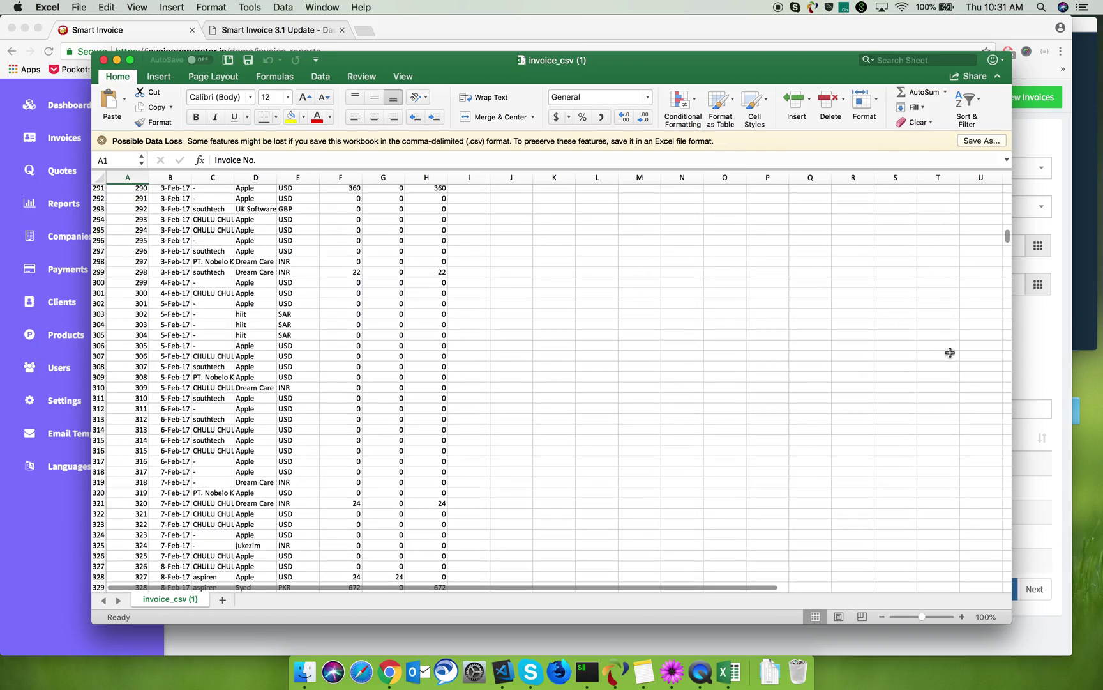
left_click_drag(1007, 235, 1007, 587)
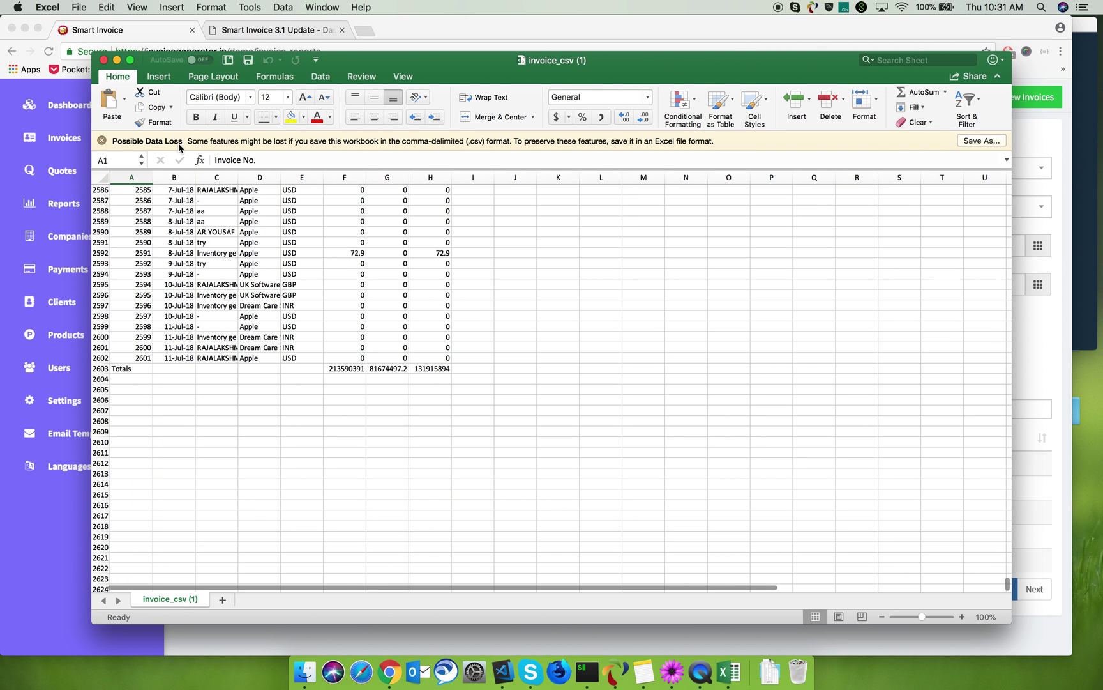
Close the invoice_csv spreadsheet in Excel after reviewing its Totals row
left_click(104, 59)
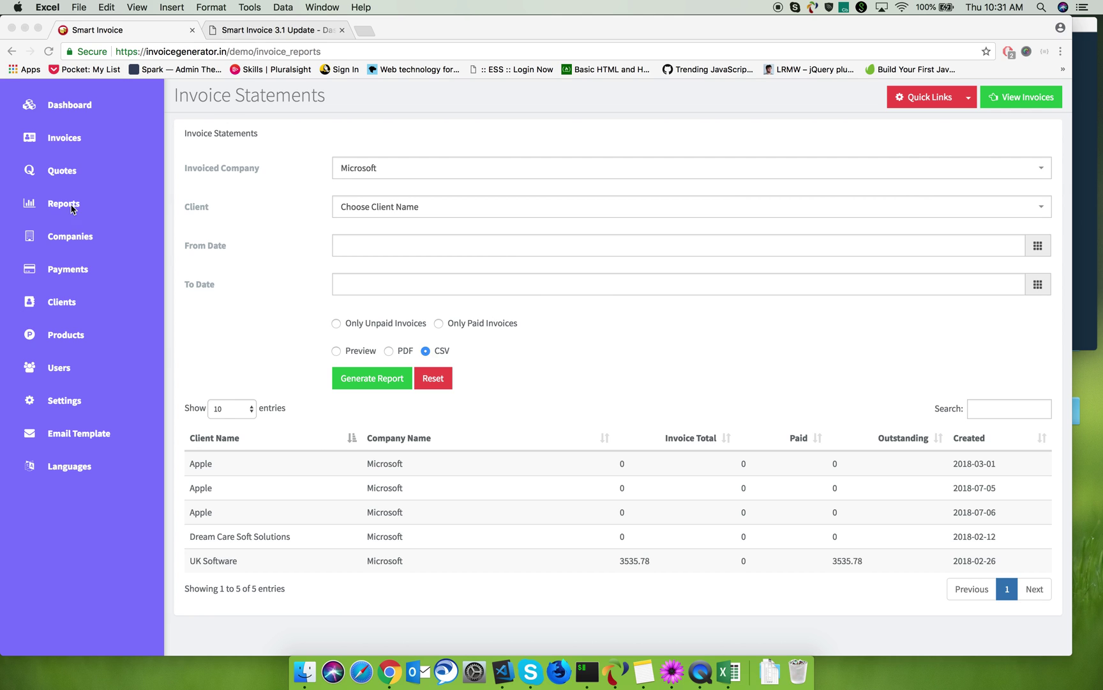
left_click(105, 249)
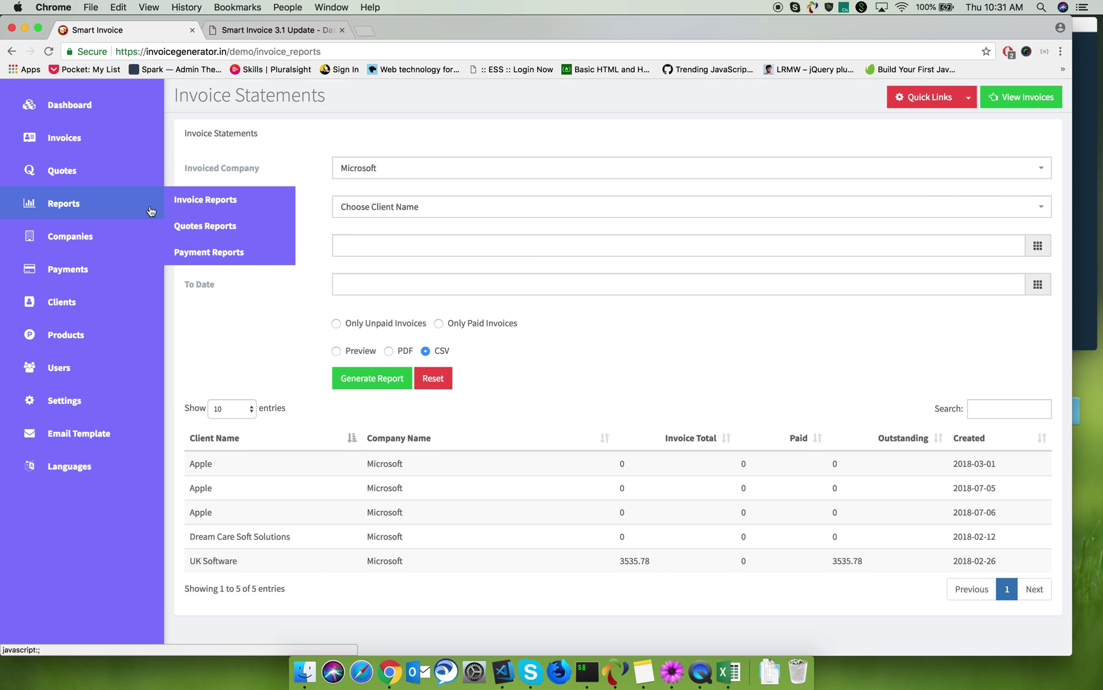
mouse_move(63, 203)
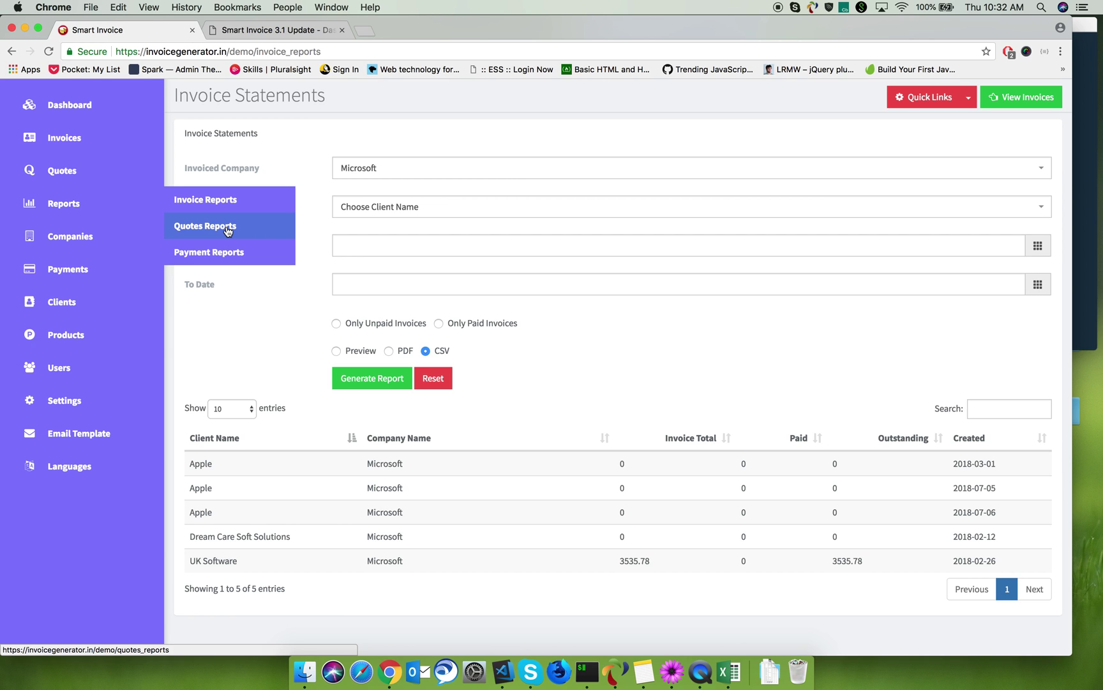
right_click(321, 139)
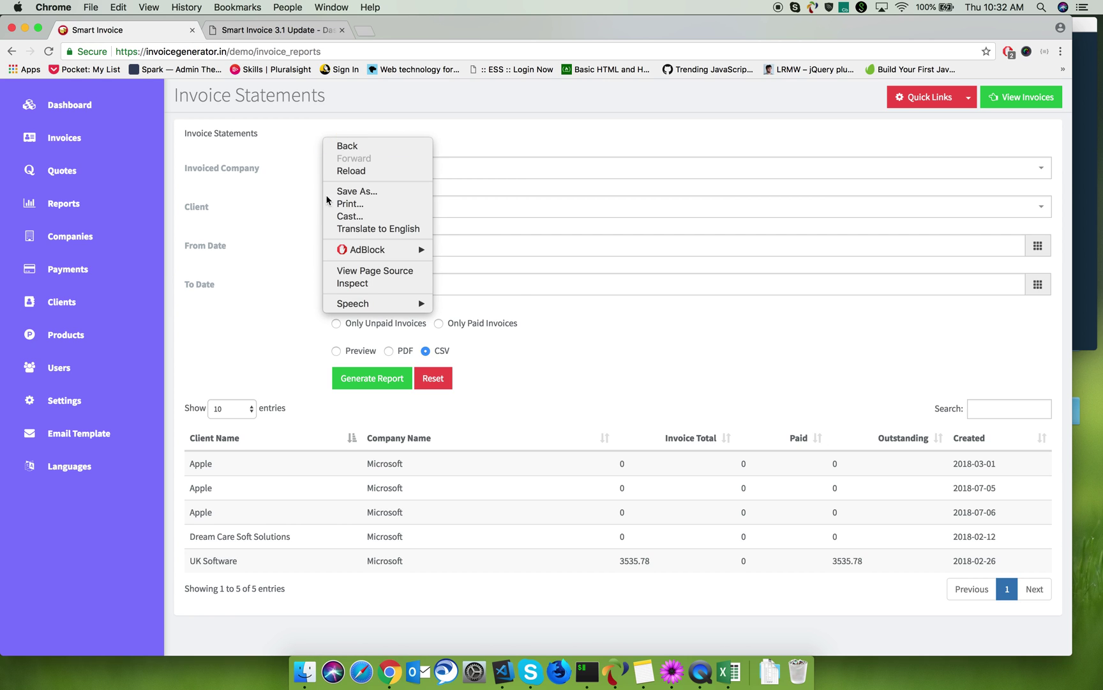
Record the reports page reload in the DevTools Network panel: 23 requests, 3.11 s load
left_click(355, 287)
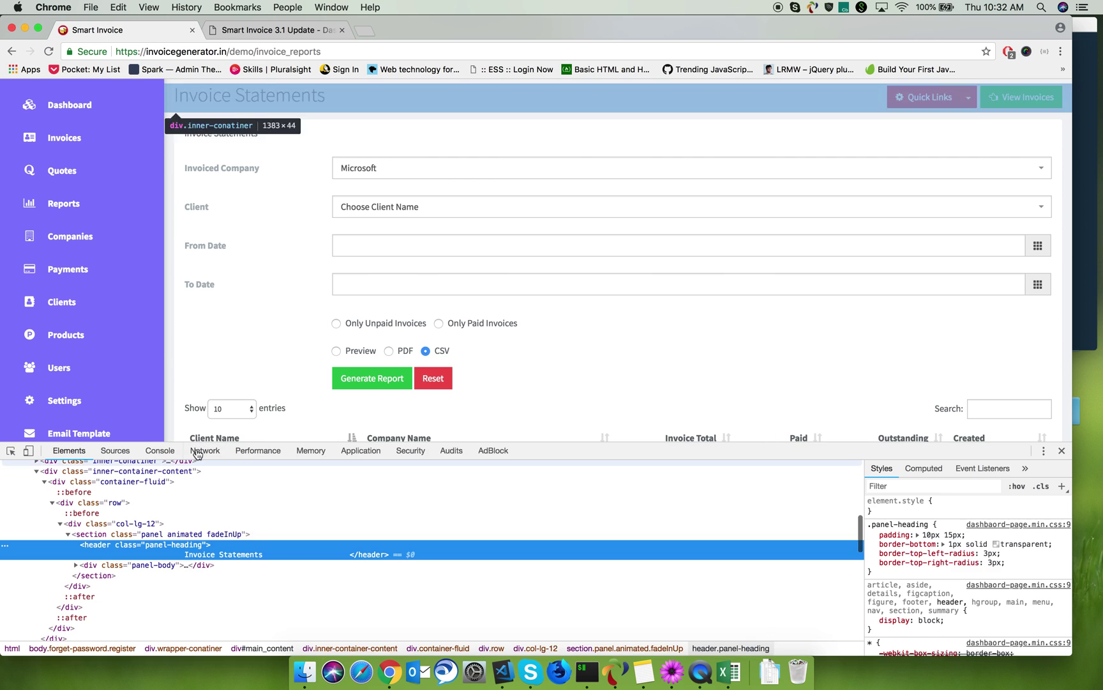
left_click(205, 450)
key("super+r")
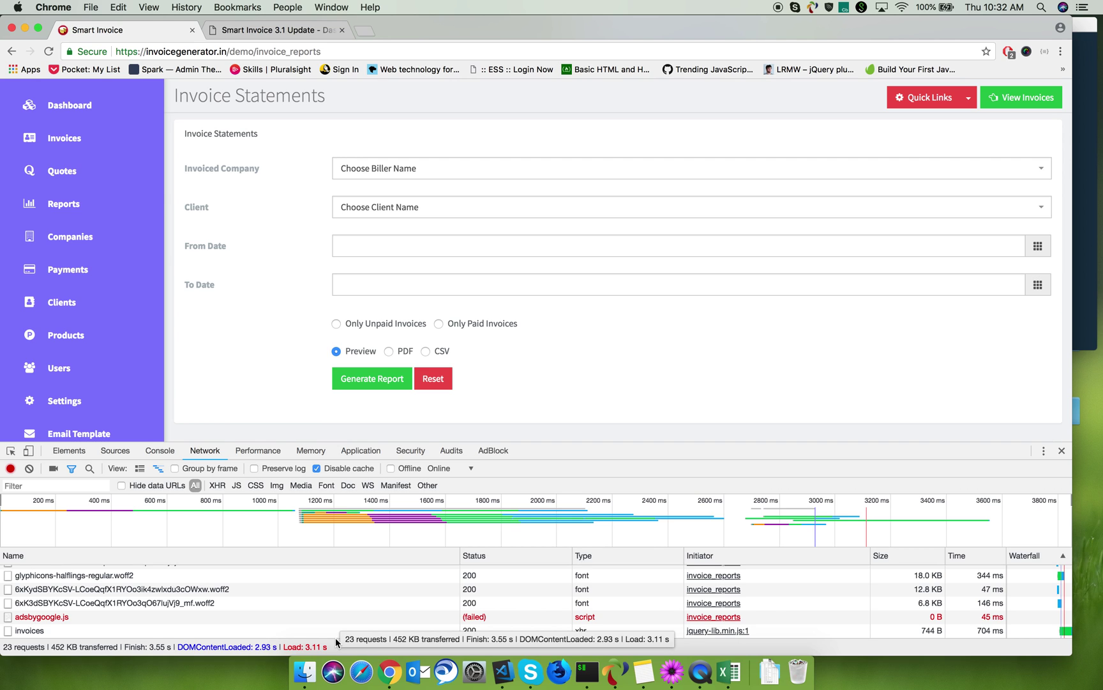
scroll(244, 345, "up", 2)
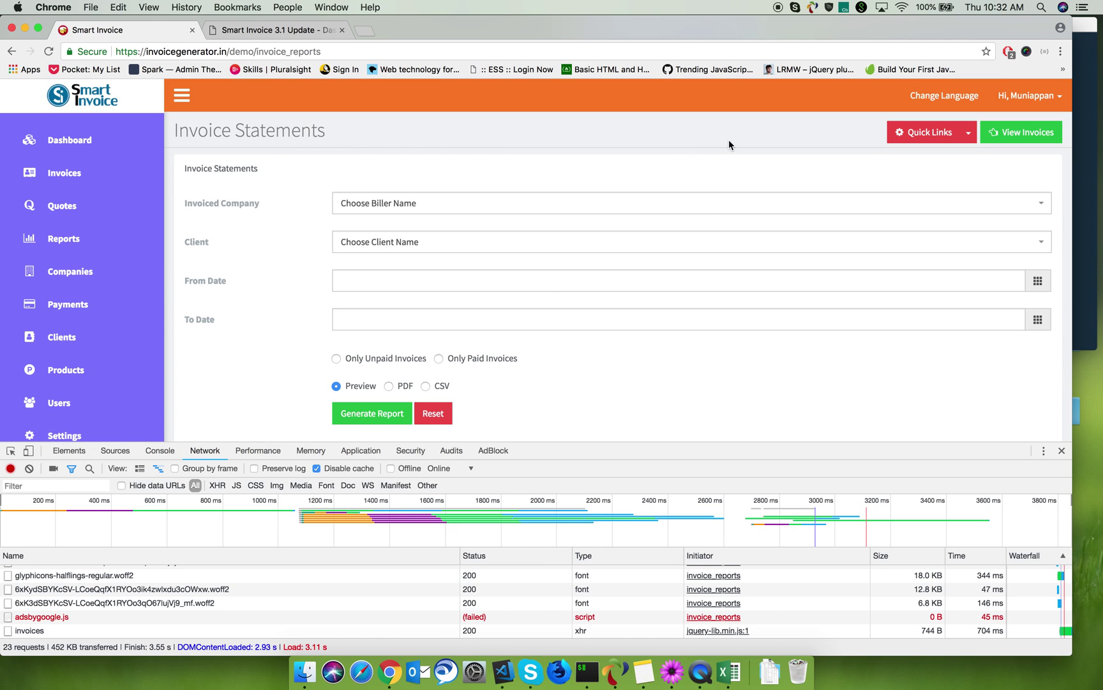
Close DevTools and open the Version 3 pricing page from the 3.1 update article
left_click(1061, 451)
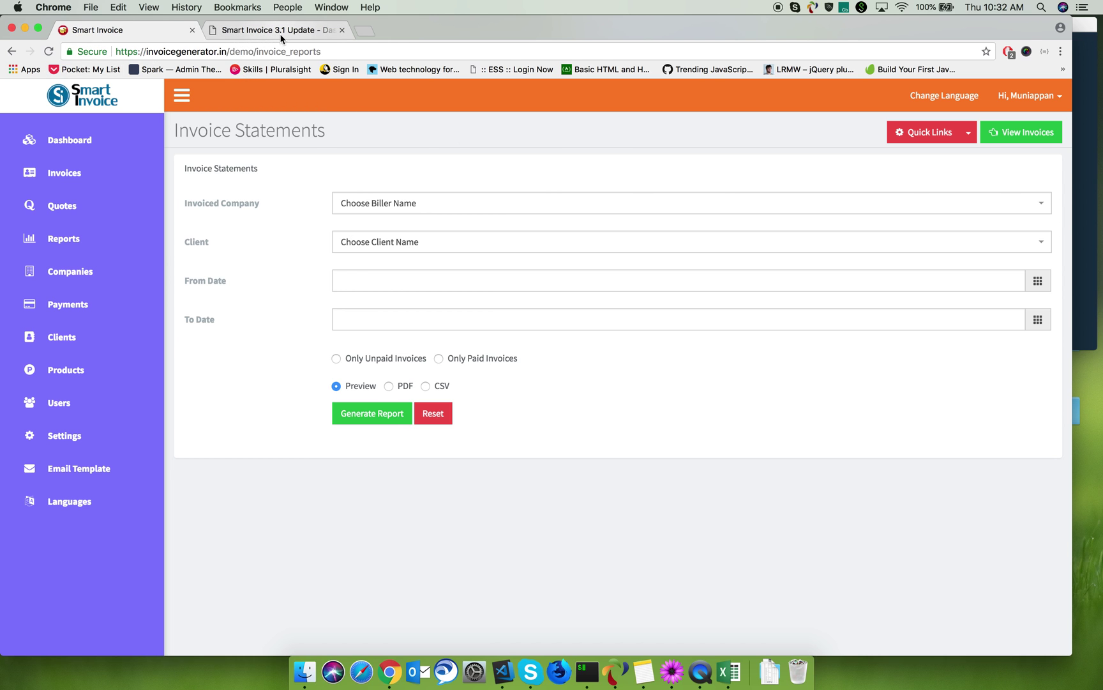
left_click(285, 33)
scroll(437, 354, "up", 10)
scroll(431, 341, "up", 5)
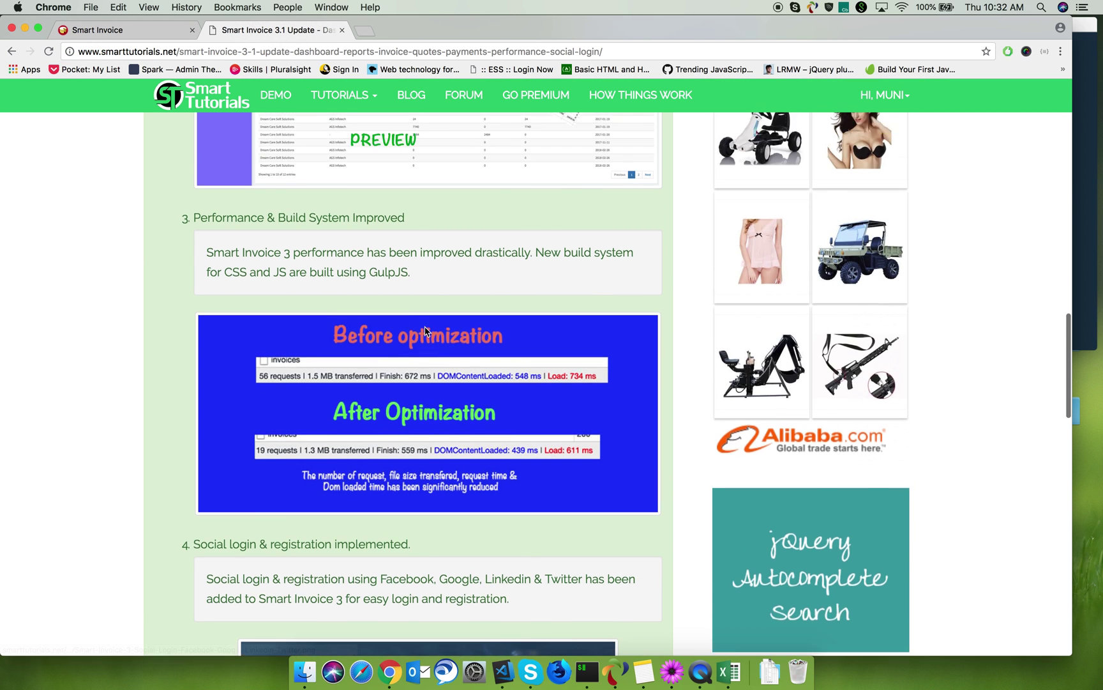
scroll(424, 325, "up", 10)
scroll(424, 326, "down", 5)
scroll(424, 329, "down", 2)
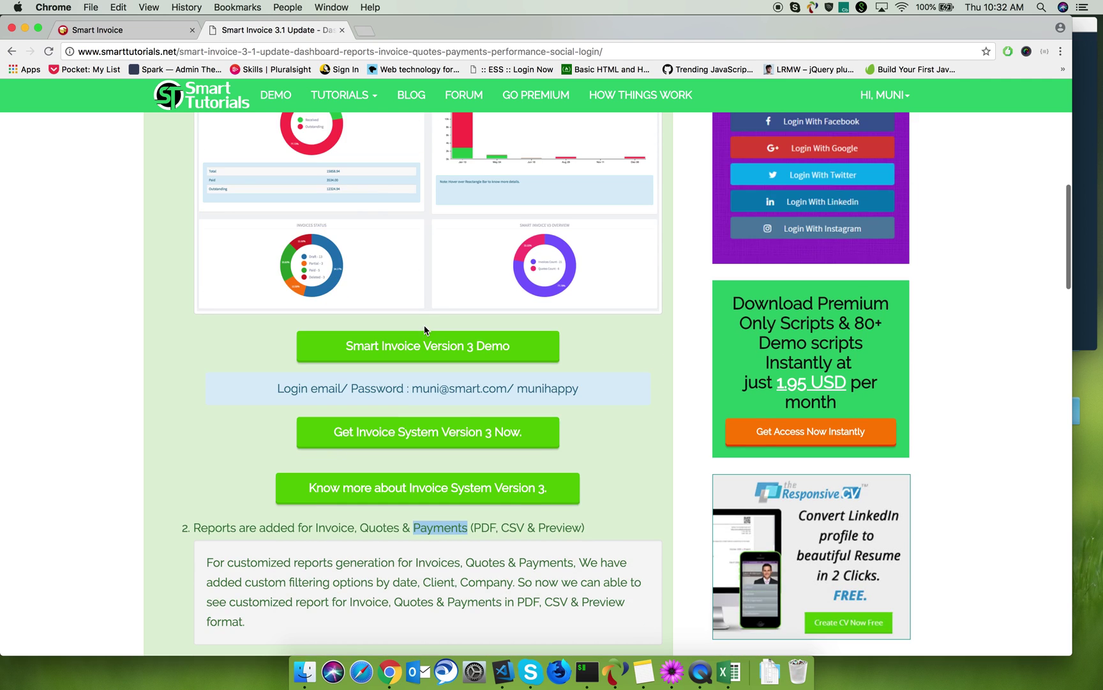
left_click(464, 438)
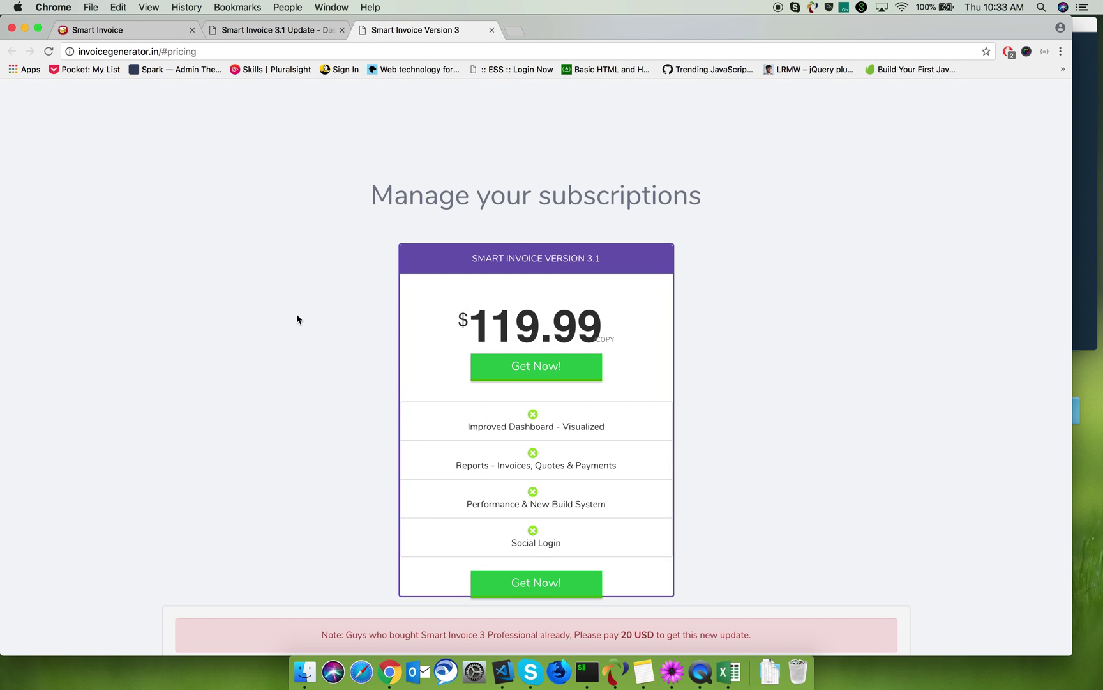
scroll(297, 320, "down", 3)
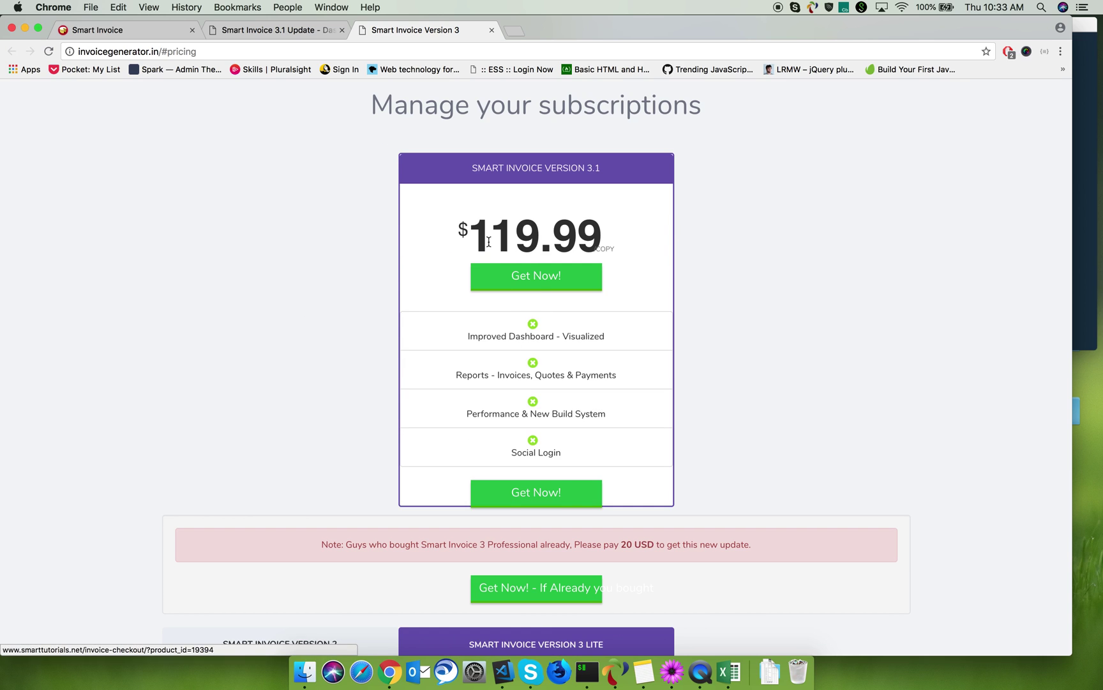
Highlight the $119.99 Version 3.1 price, decline the India prompt, and return to pricing
left_click_drag(479, 237, 576, 243)
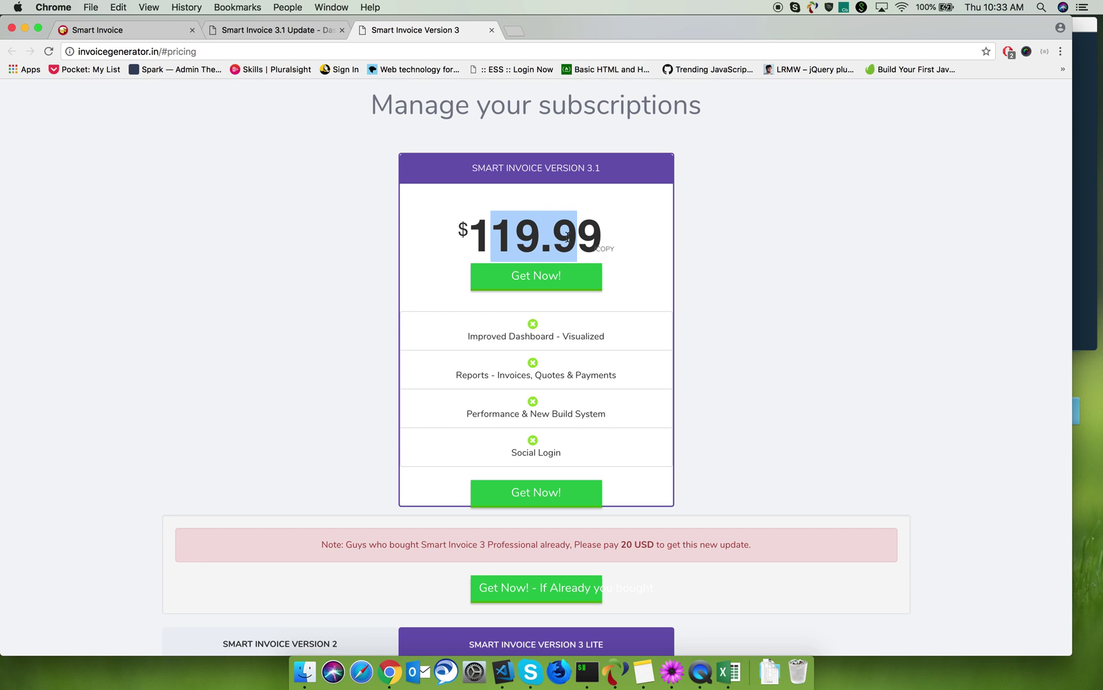
scroll(544, 248, "down", 4)
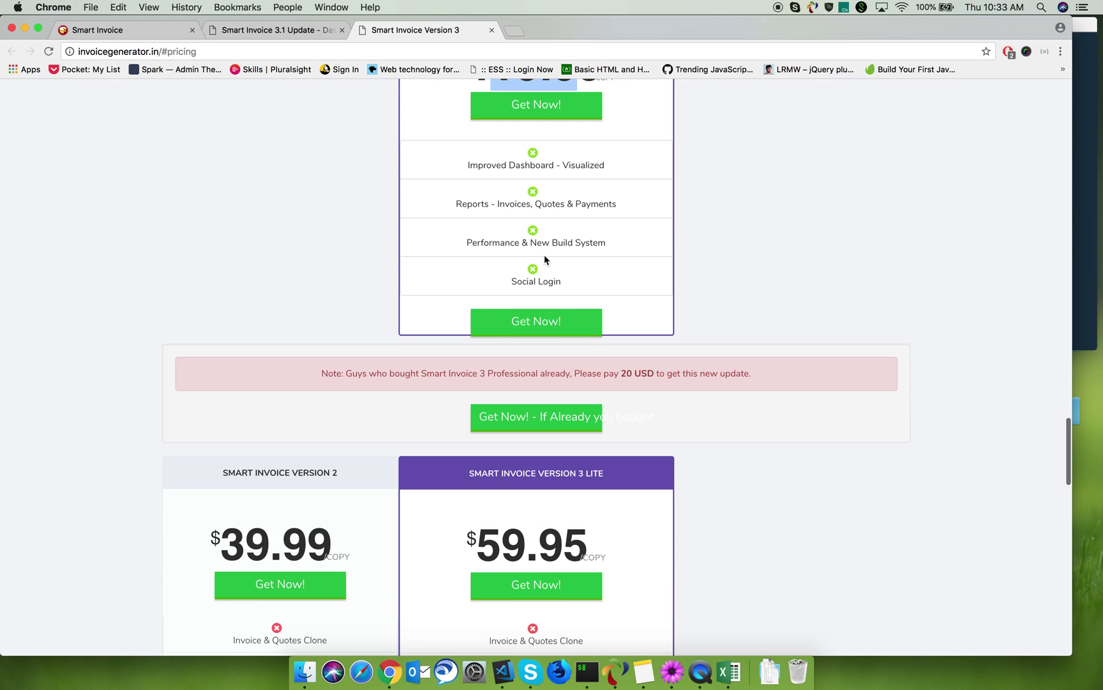
scroll(544, 251, "down", 3)
scroll(544, 257, "down", 2)
scroll(545, 257, "down", 2)
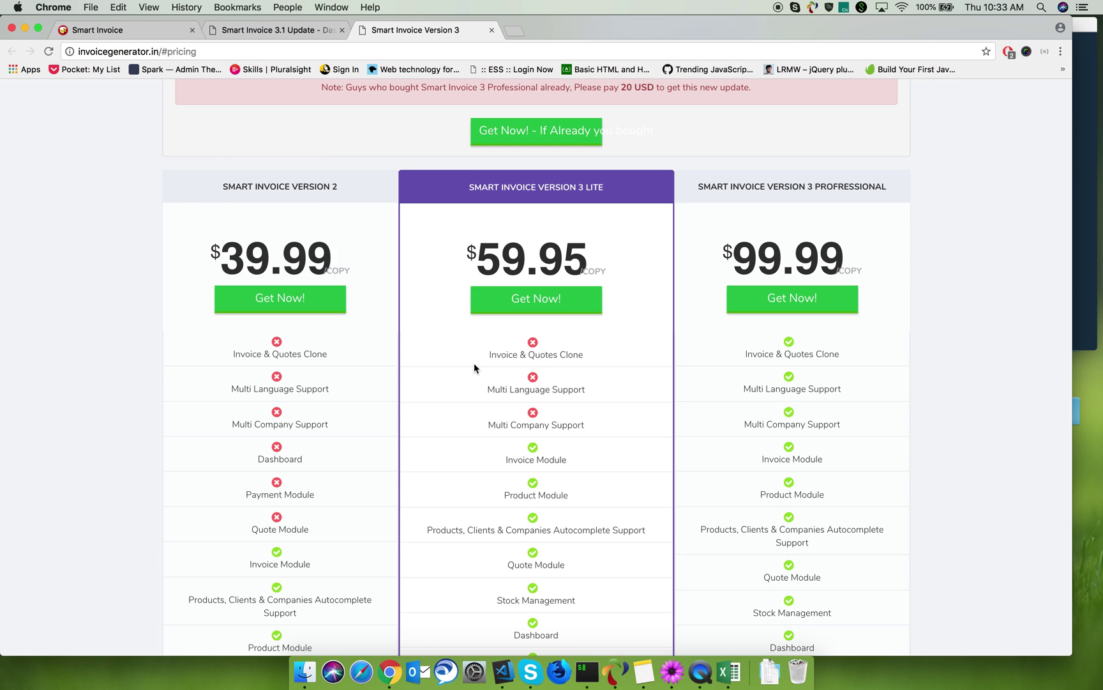
scroll(475, 368, "up", 2)
scroll(474, 369, "up", 2)
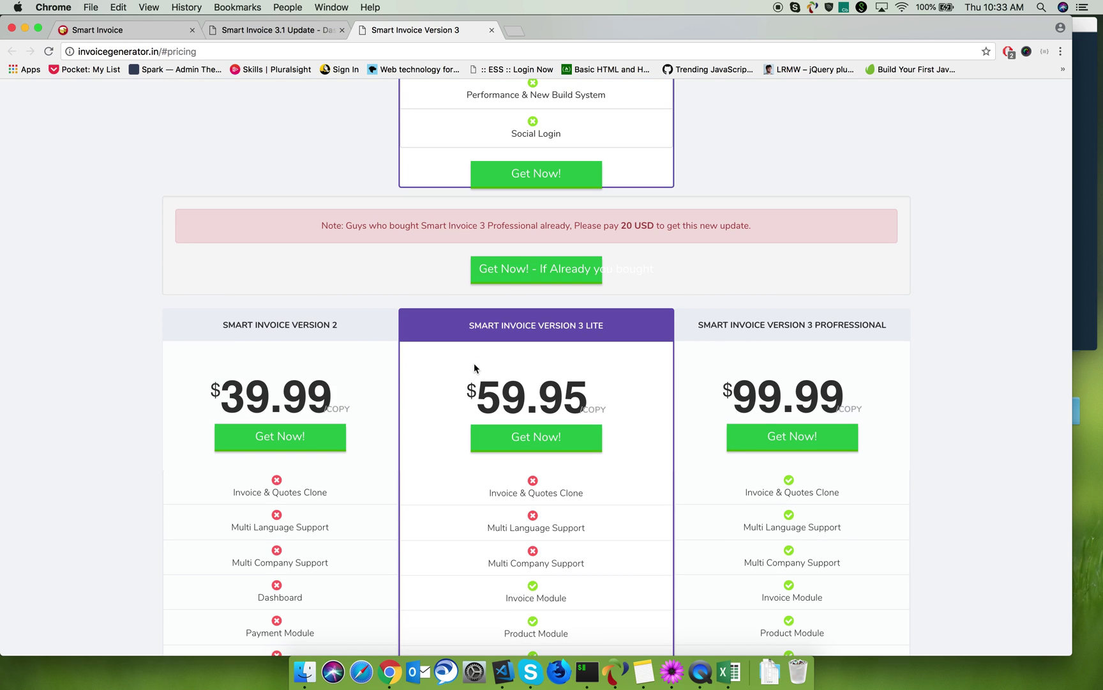
scroll(471, 362, "up", 5)
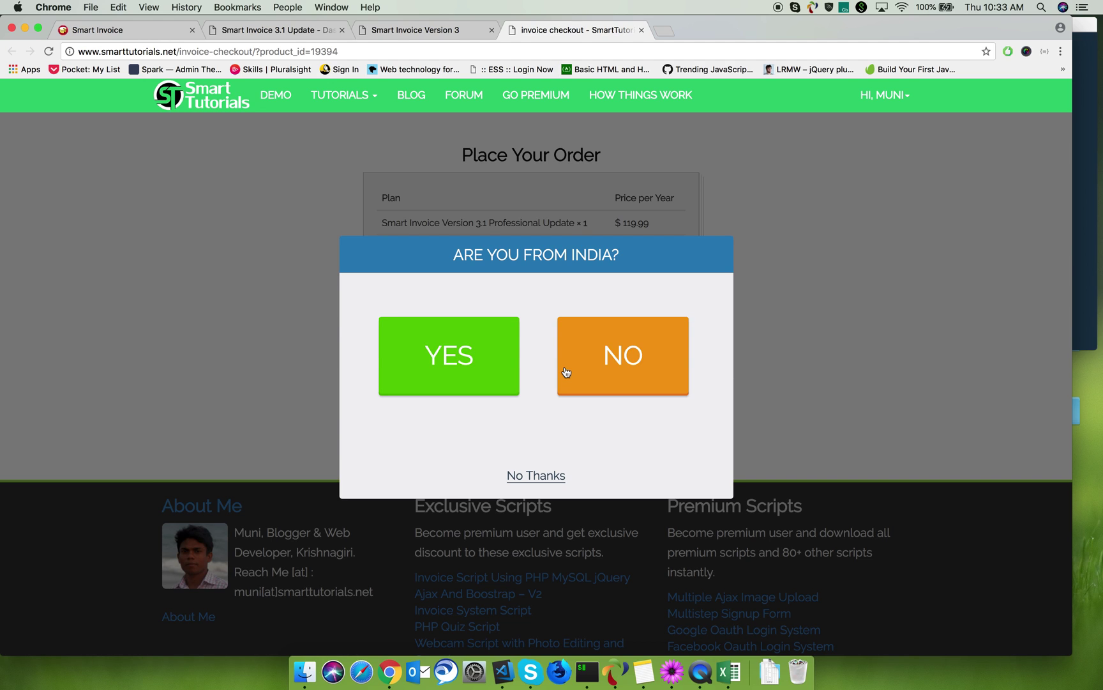
left_click(562, 373)
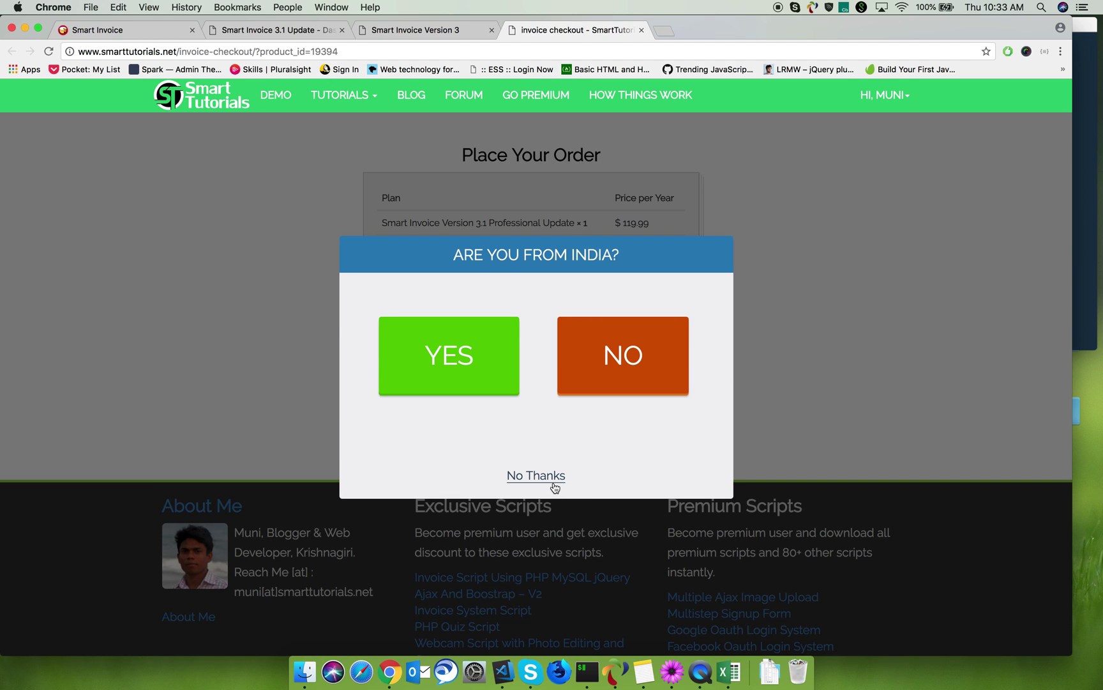
left_click(558, 475)
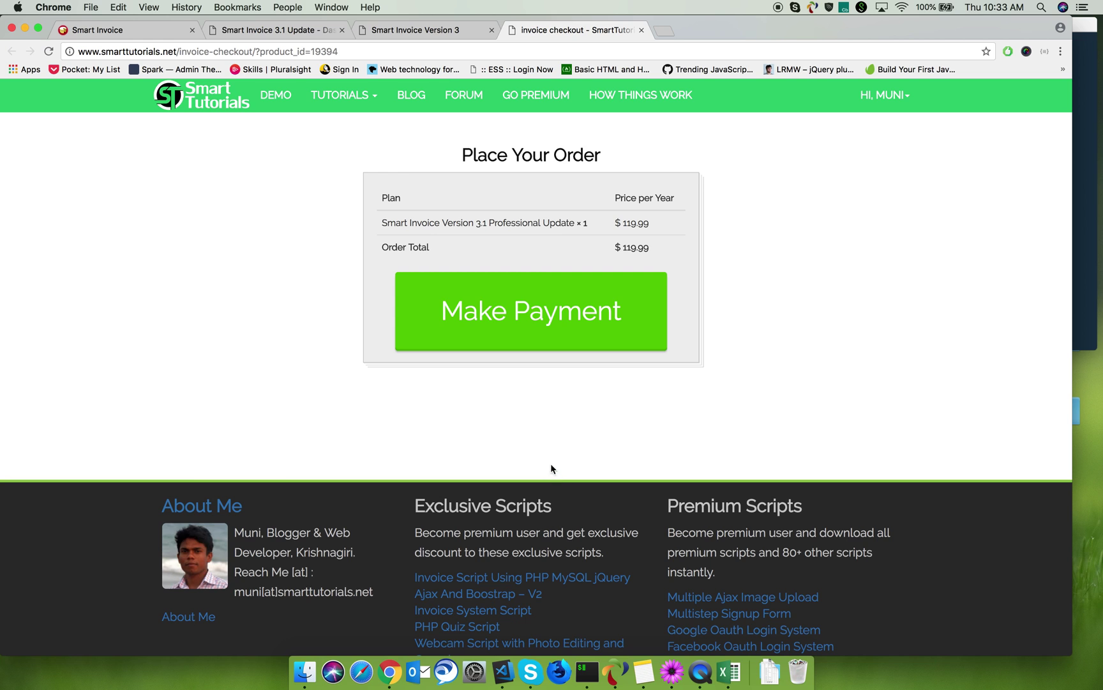
left_click(436, 31)
scroll(536, 297, "down", 5)
scroll(535, 298, "down", 5)
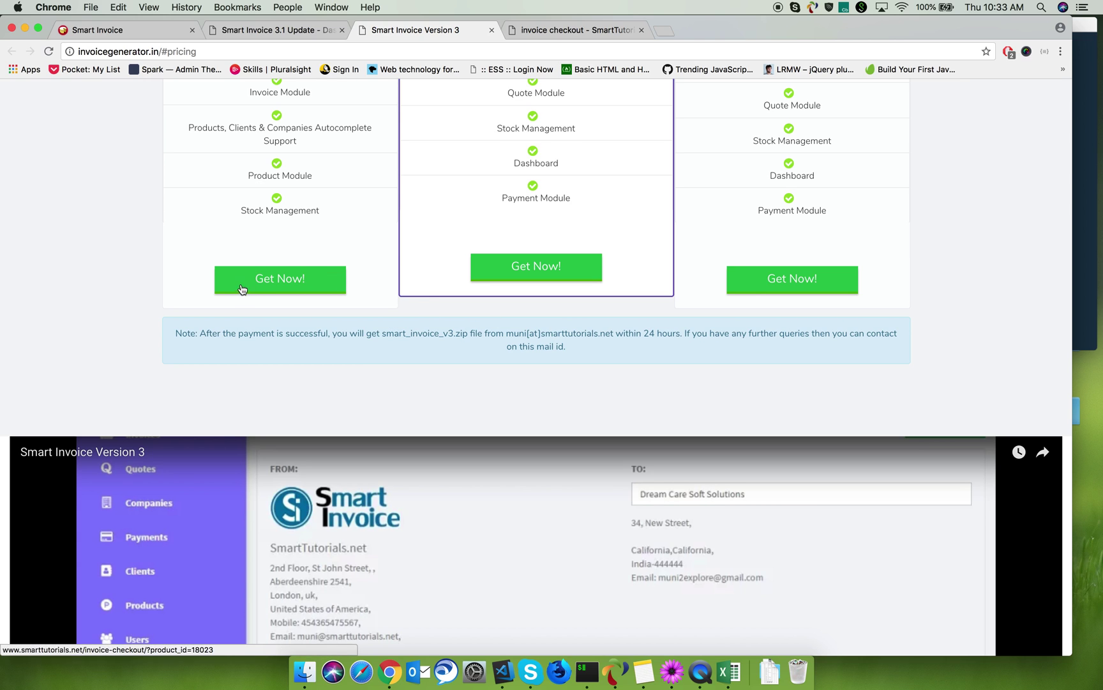
scroll(251, 283, "down", 3)
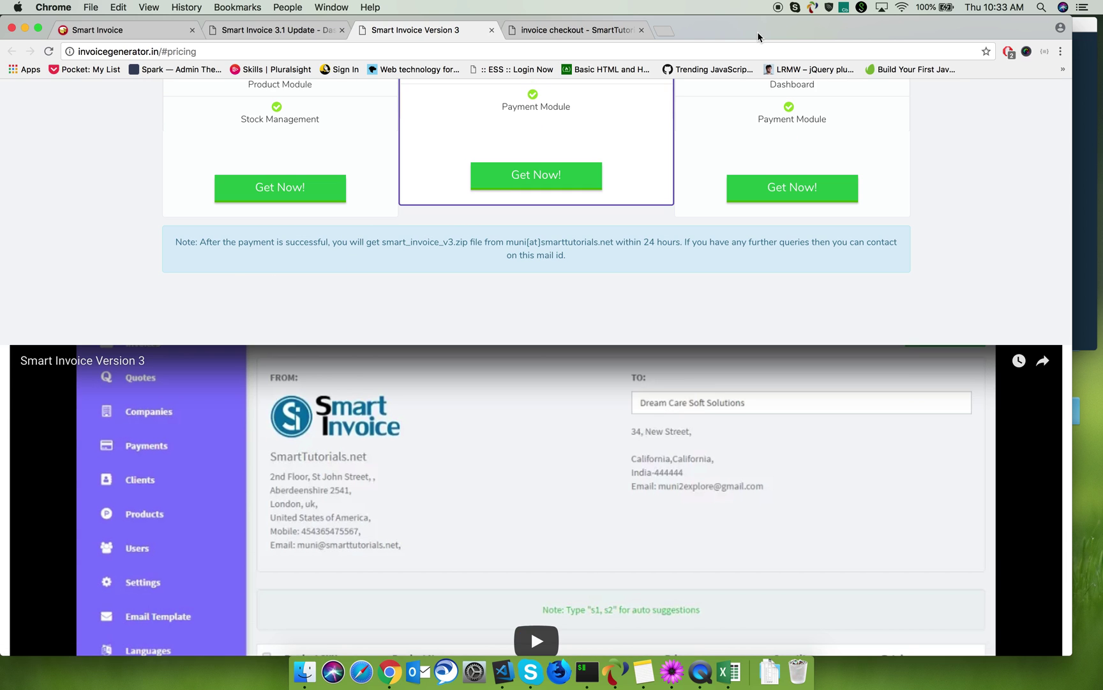